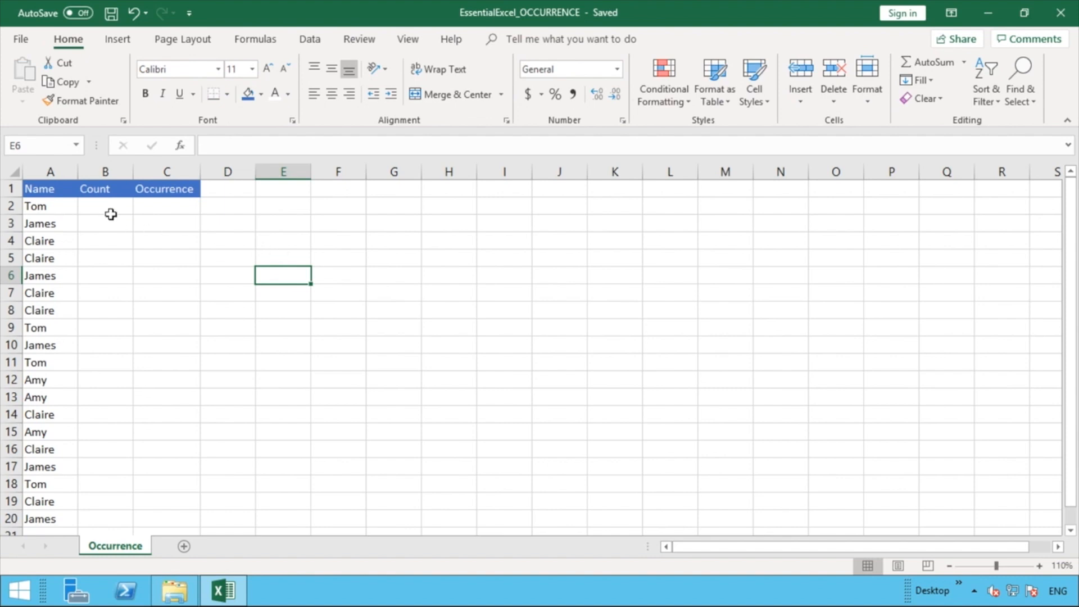
# - Enter the formula =COUNTIF(A:A,A2) in cell B2 to count how often the name in A2 appears
pyautogui.click(110, 211)
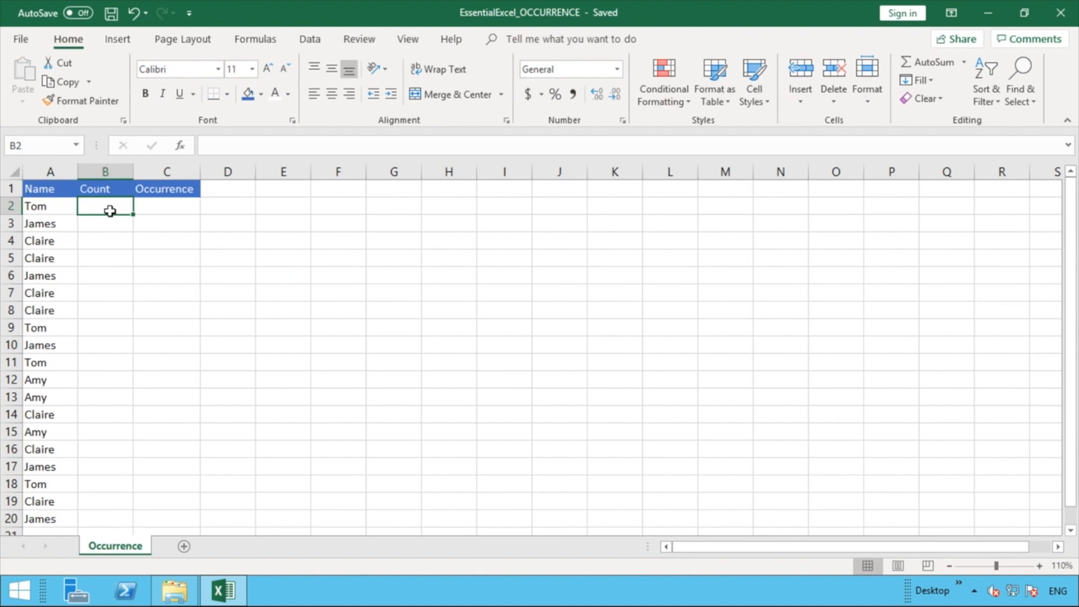
pyautogui.write('=')
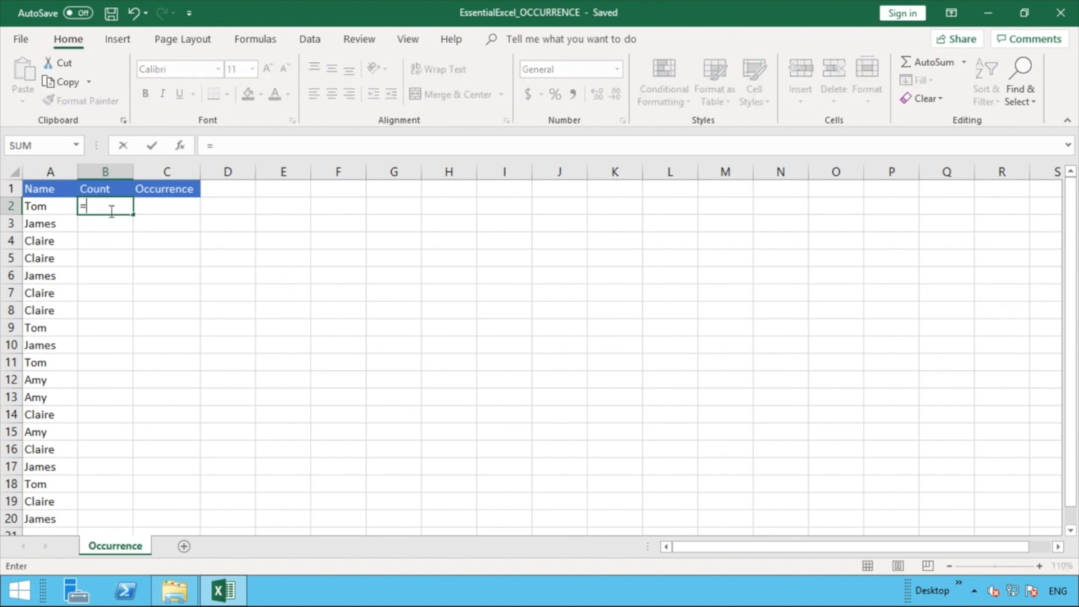
pyautogui.write('COUNT')
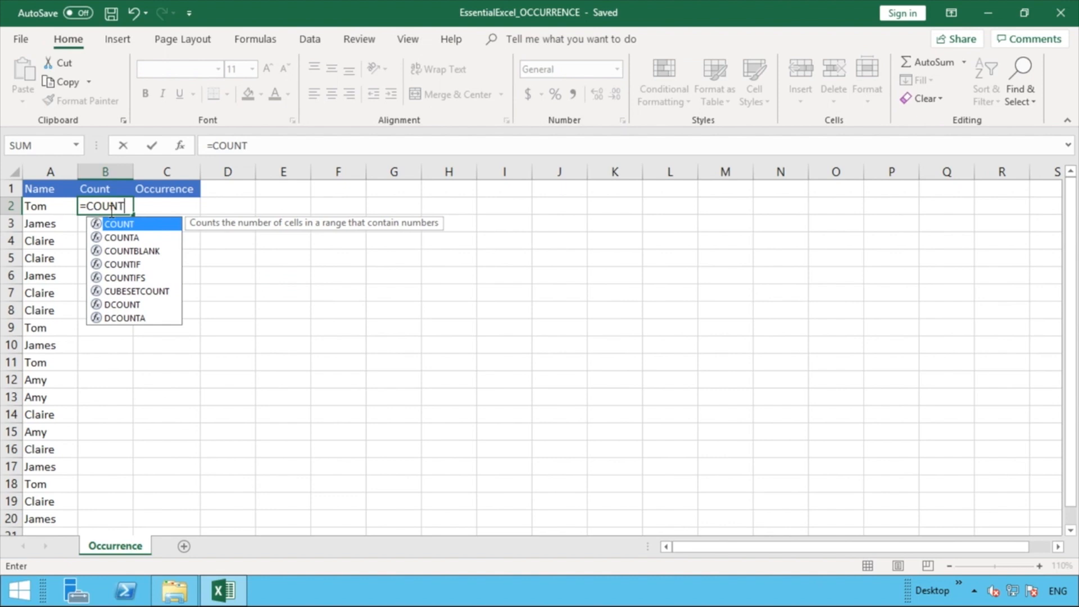
pyautogui.write('IF(')
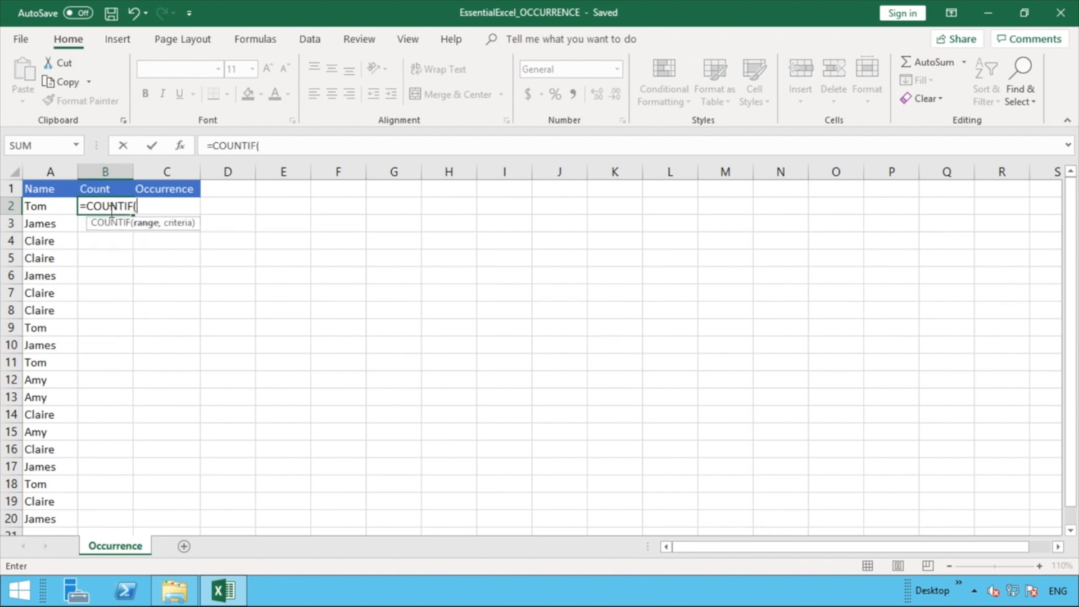
pyautogui.click(52, 167)
pyautogui.write(',')
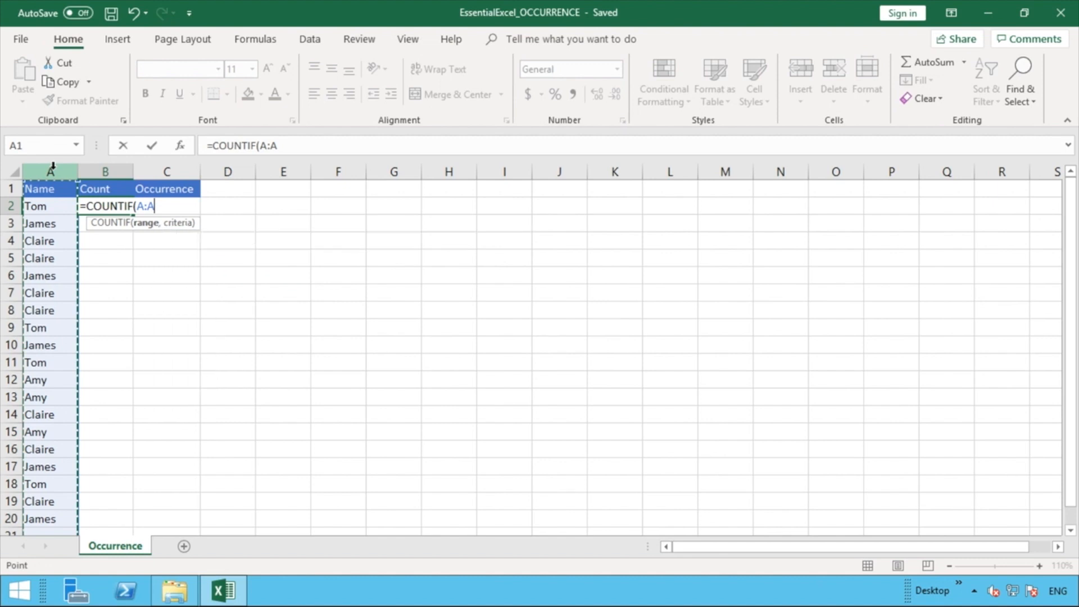
pyautogui.click(52, 207)
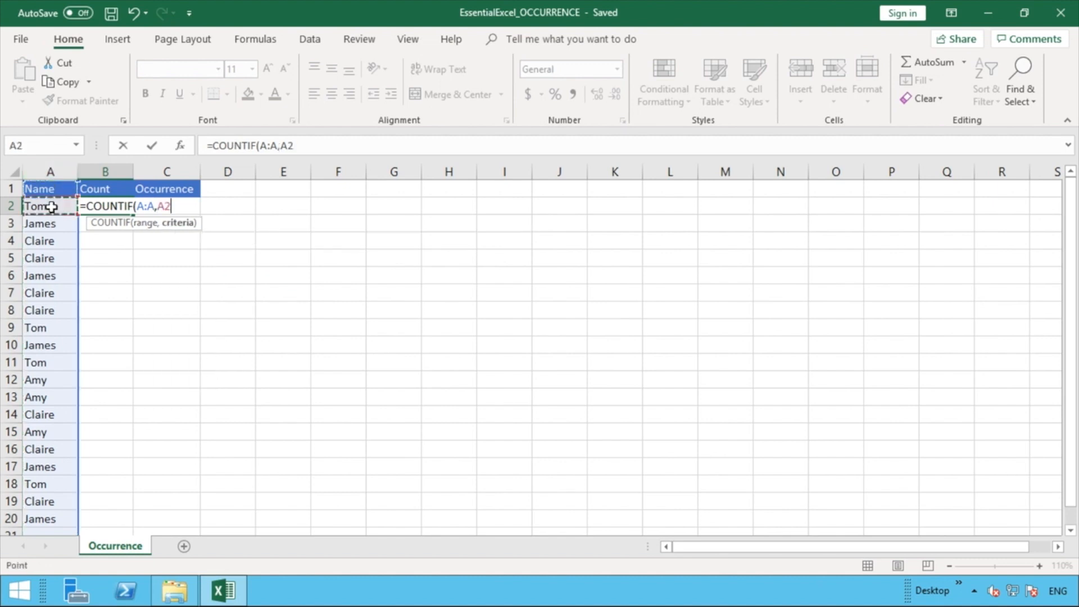
pyautogui.press('Return')
# - Fill the COUNTIF formula from B2 down the Count column to B20
pyautogui.click(127, 209)
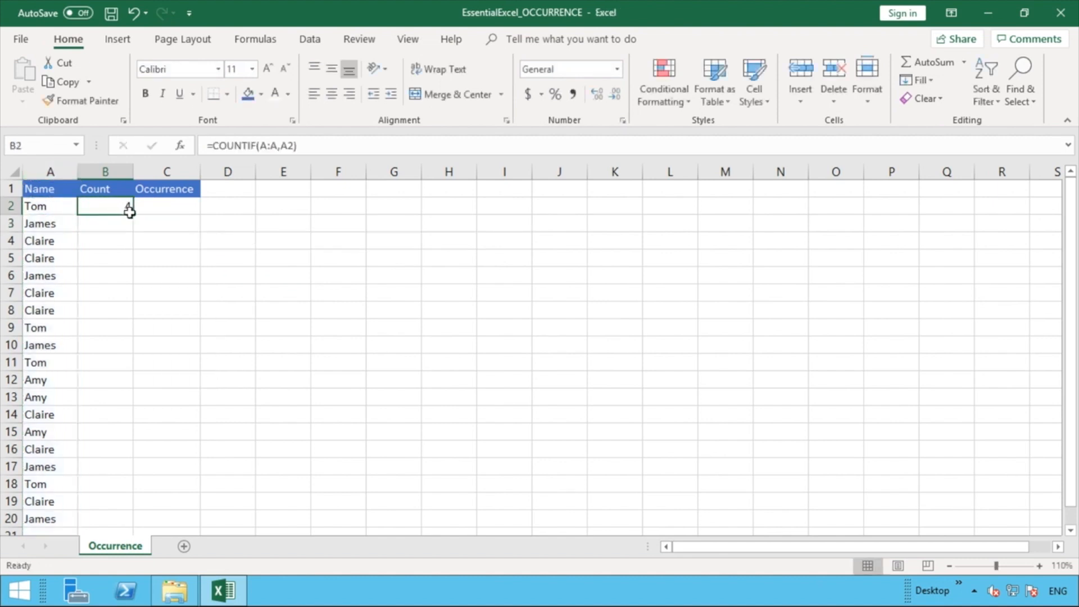
pyautogui.moveTo(130, 213); pyautogui.dragTo(107, 470)
pyautogui.scroll(1, 222, 419)
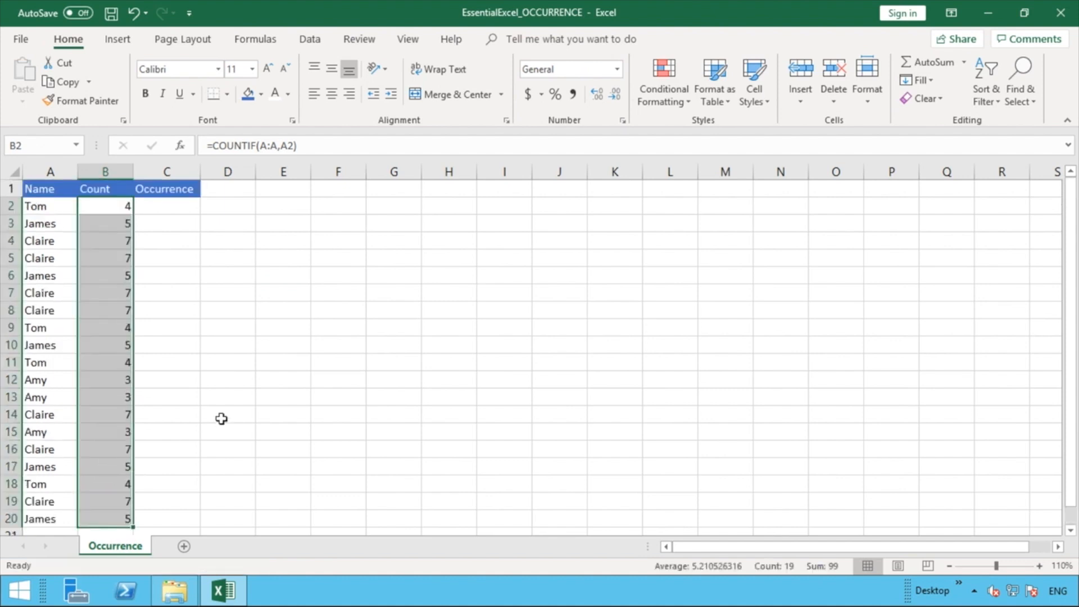
pyautogui.click(222, 418)
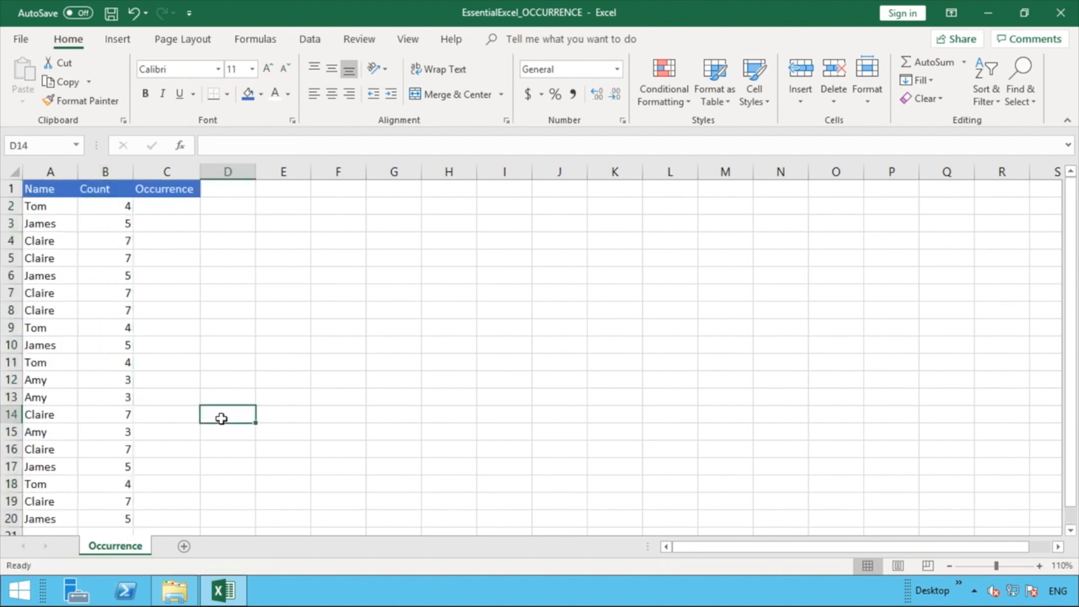
# - Turn on filters for the Name, Count and Occurrence headers in row 1
pyautogui.click(86, 186)
pyautogui.click(310, 38)
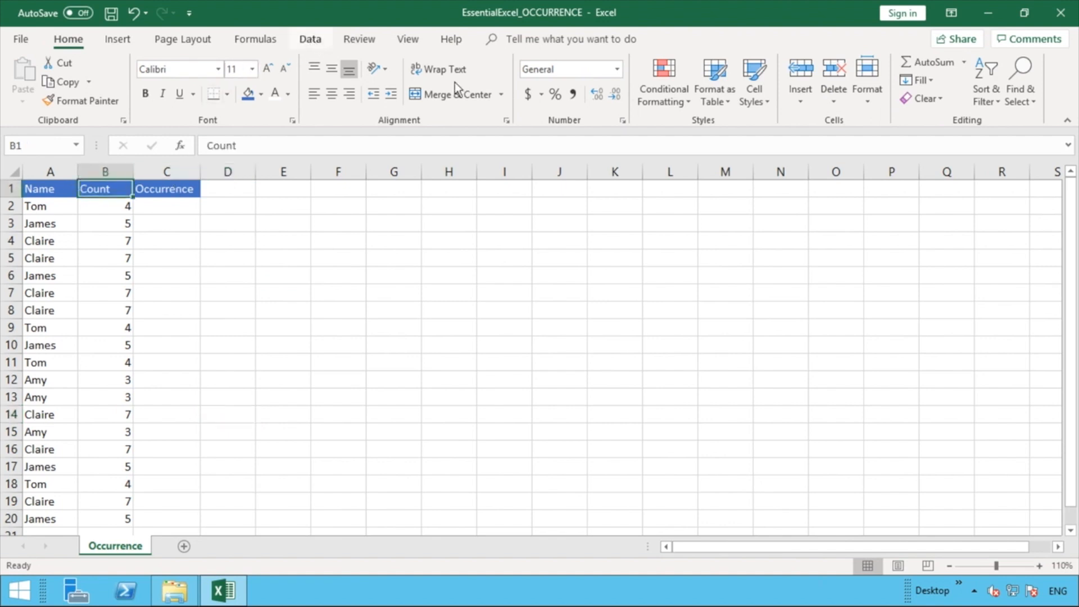
pyautogui.click(488, 84)
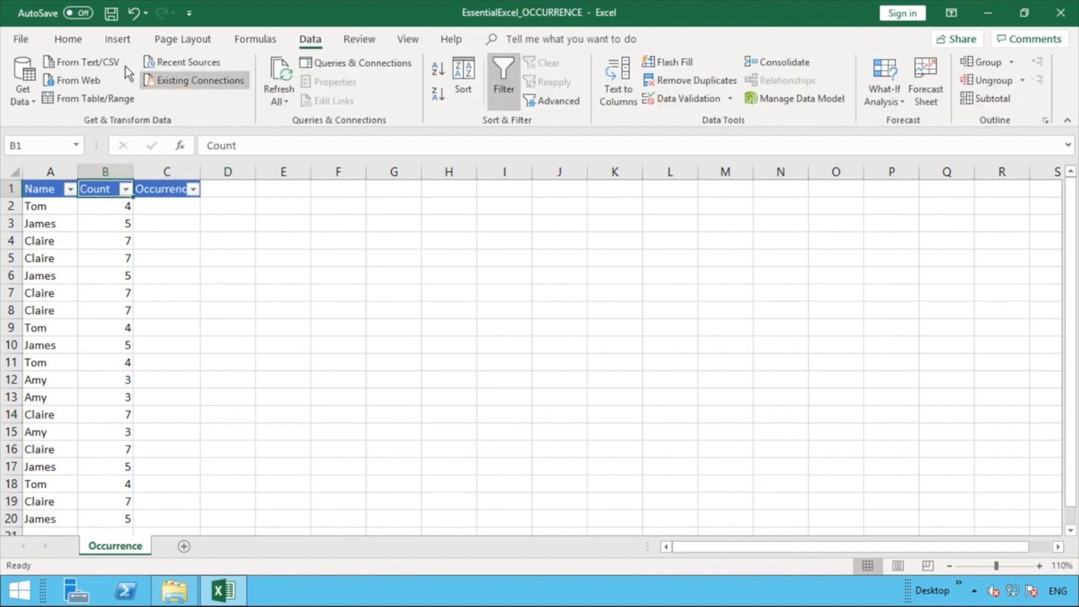
pyautogui.click(70, 38)
pyautogui.click(201, 306)
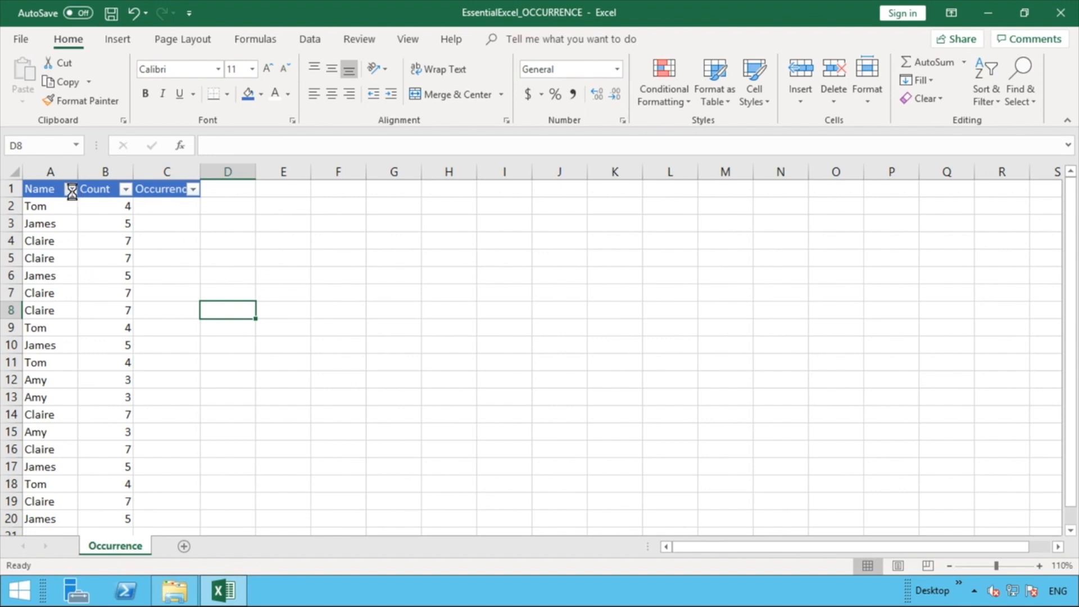
# - Filter the Name column to only the name in A2 and compare the number of matching rows with their Count values
pyautogui.click(70, 189)
pyautogui.click(63, 343)
pyautogui.click(63, 400)
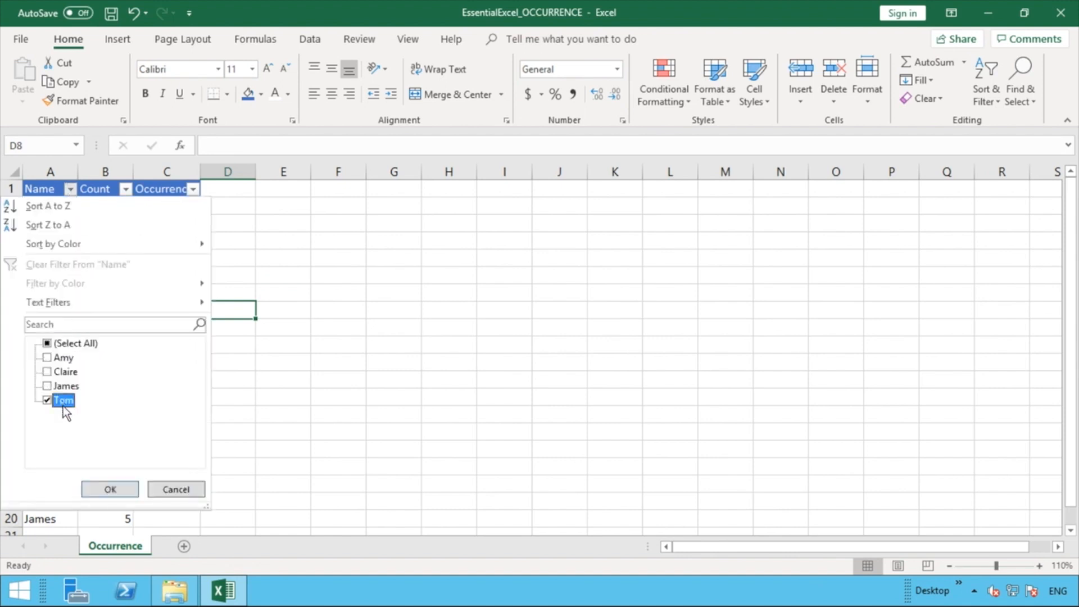
pyautogui.click(119, 486)
pyautogui.click(258, 384)
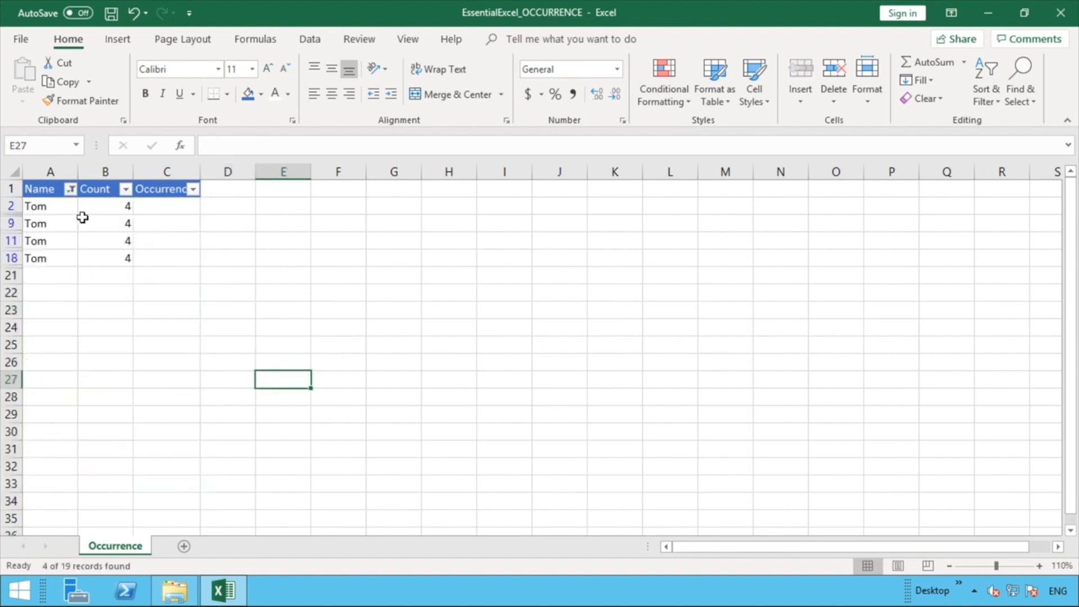
pyautogui.moveTo(48, 205); pyautogui.dragTo(48, 257)
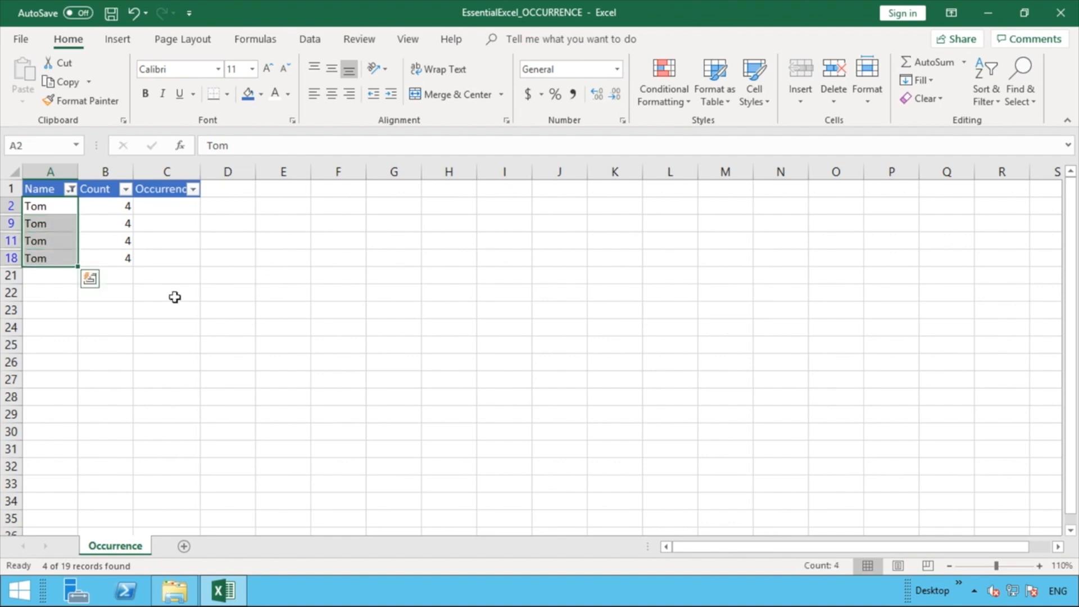
pyautogui.click(225, 315)
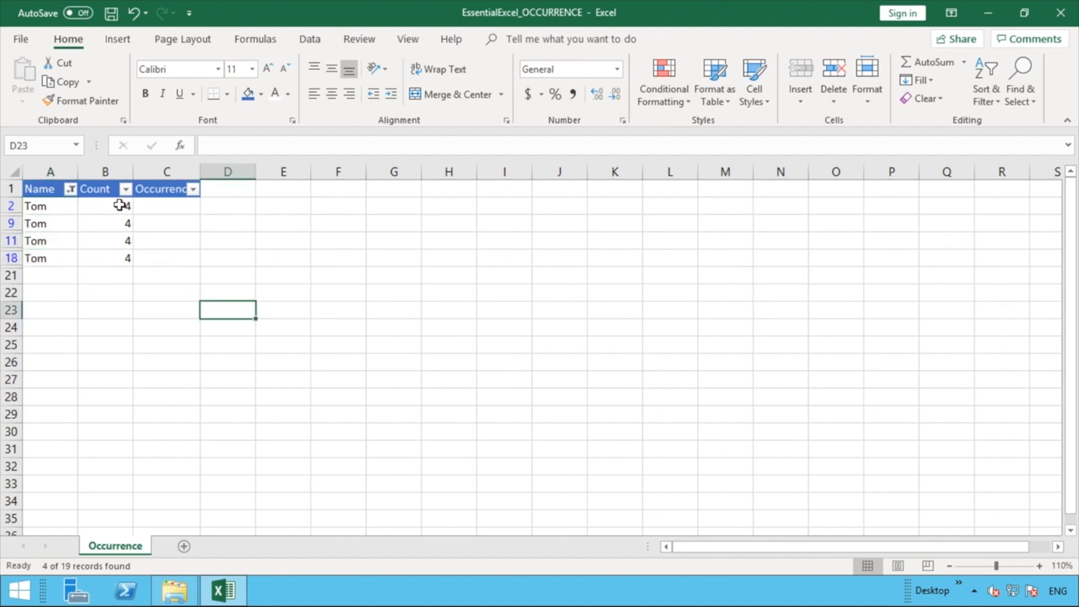
pyautogui.moveTo(120, 206); pyautogui.dragTo(121, 257)
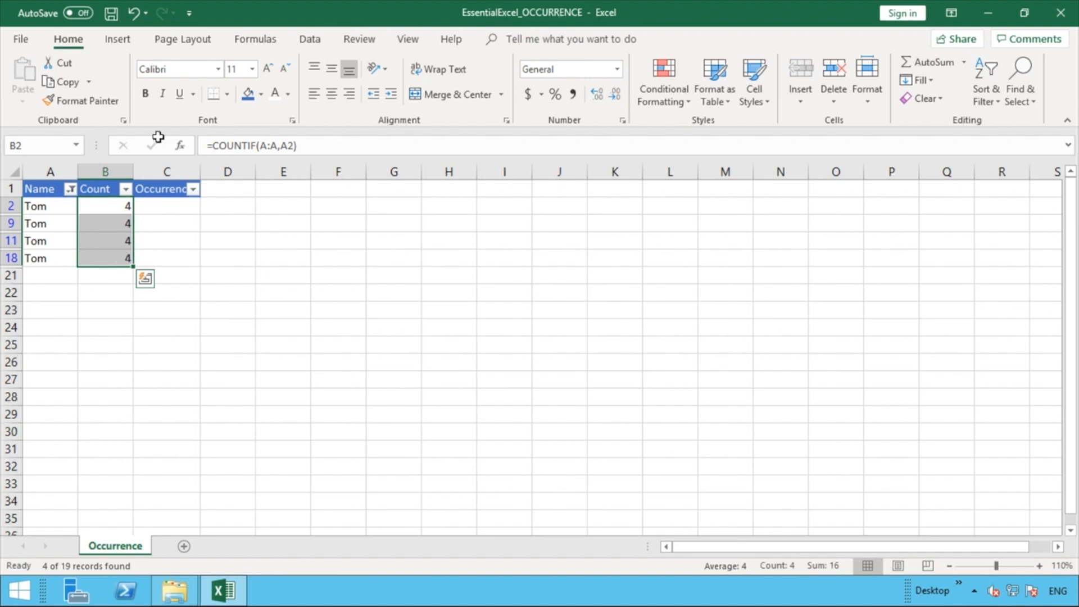
# - Clear the Name column filter so all rows of the list are shown again
pyautogui.click(318, 38)
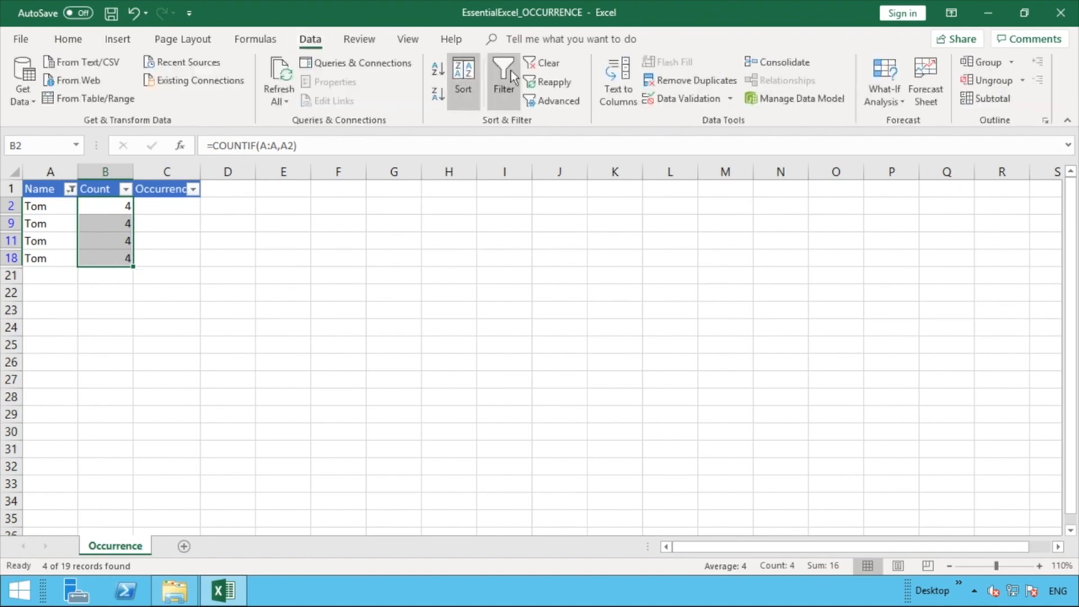
pyautogui.click(542, 64)
pyautogui.click(166, 262)
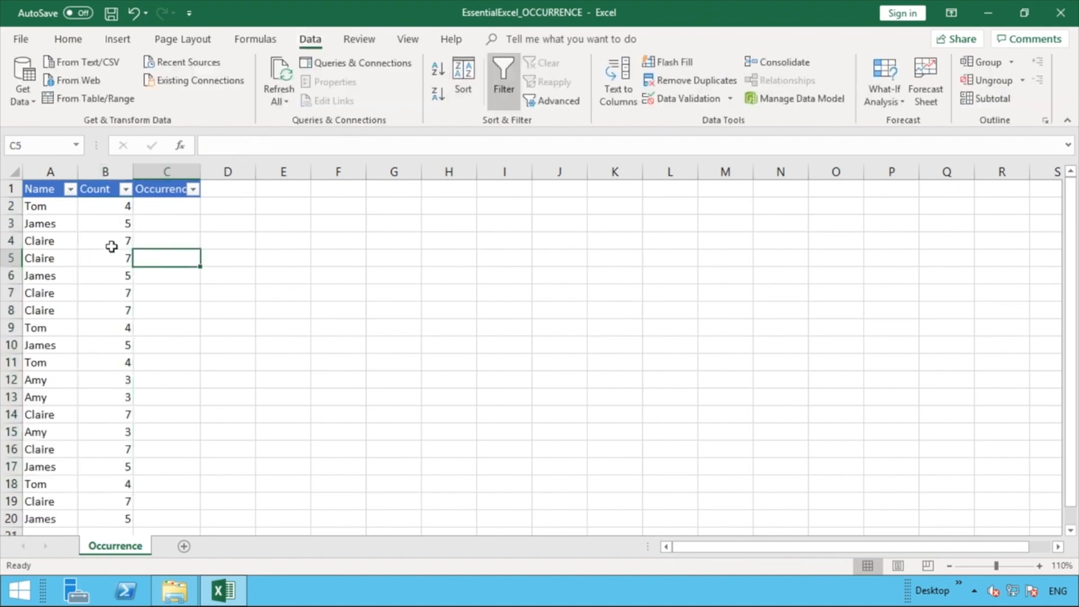
# - Filter the Name column to only the name in A4 to check its rows against their Count values
pyautogui.moveTo(108, 242); pyautogui.dragTo(57, 246)
pyautogui.click(70, 188)
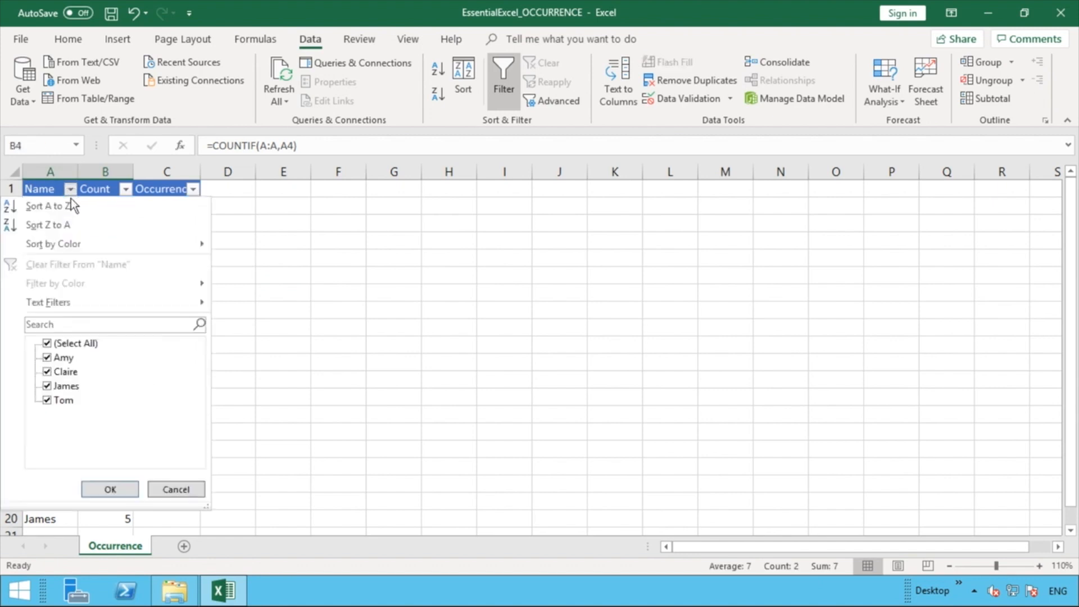
pyautogui.click(62, 344)
pyautogui.click(66, 374)
pyautogui.click(129, 490)
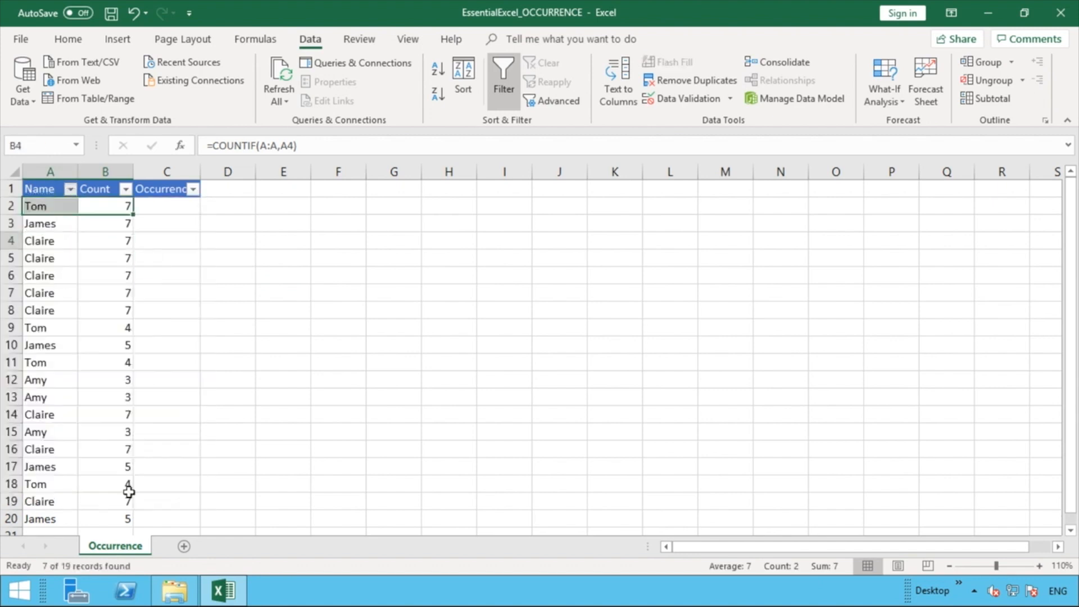
pyautogui.click(241, 360)
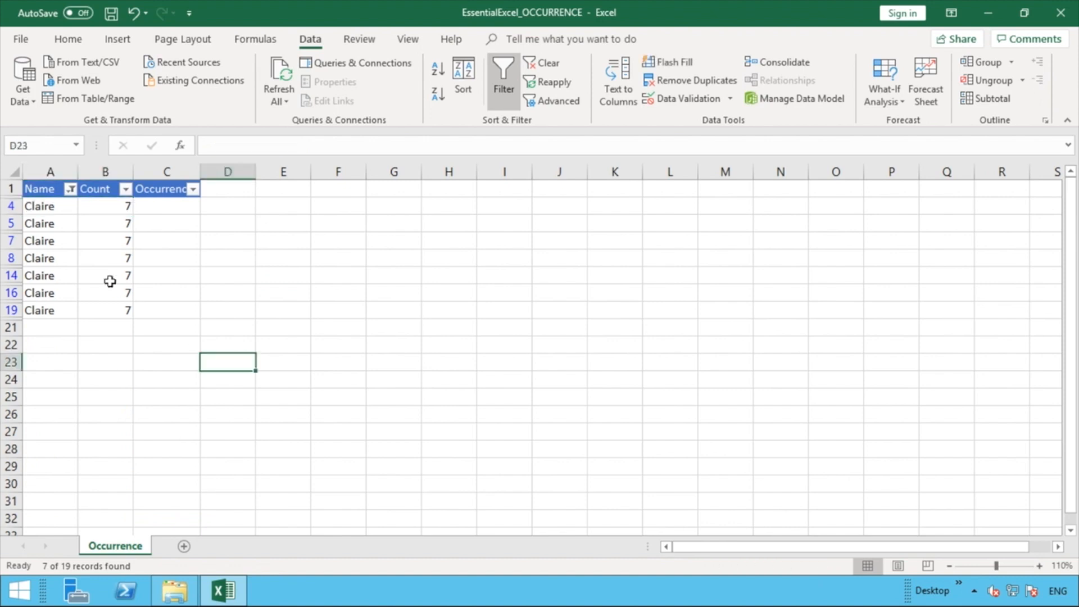
# - Clear the filter from the list and autofit column C to its Occurrence header
pyautogui.click(106, 190)
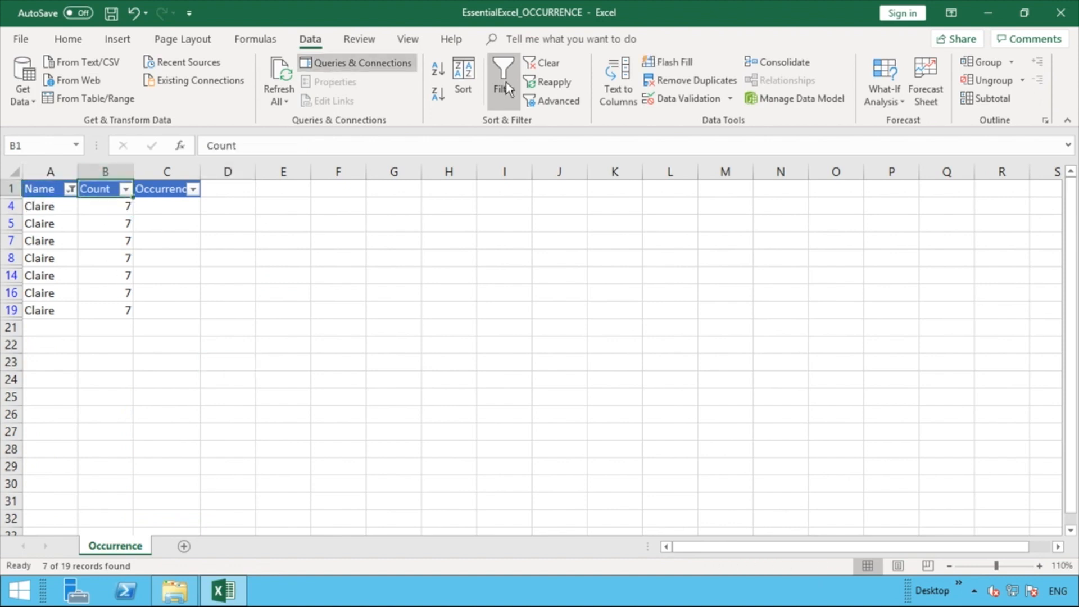
pyautogui.click(537, 64)
pyautogui.click(78, 42)
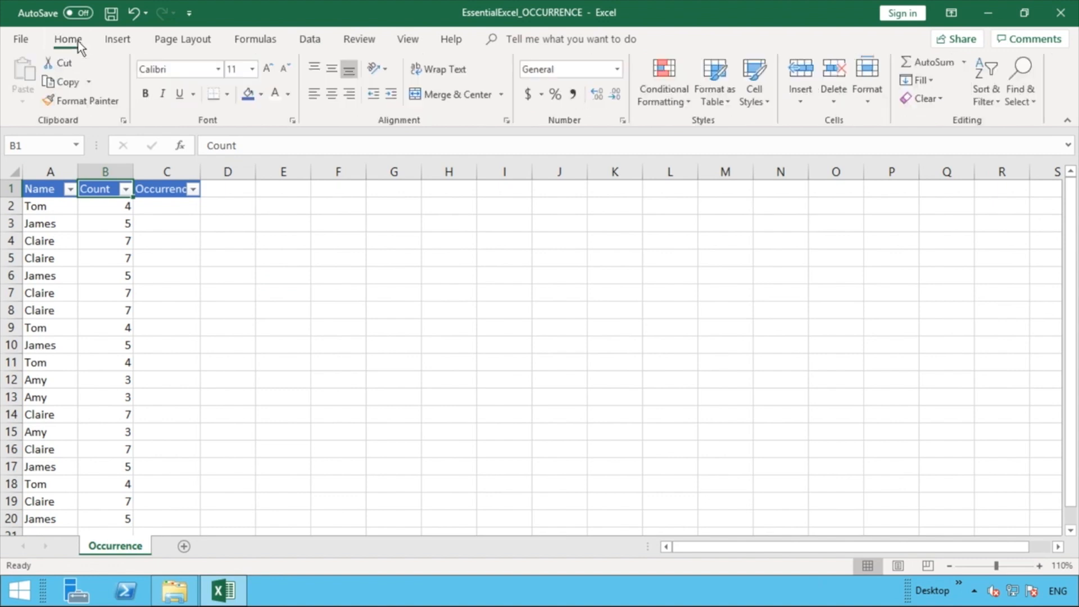
pyautogui.doubleClick(200, 171)
pyautogui.click(205, 210)
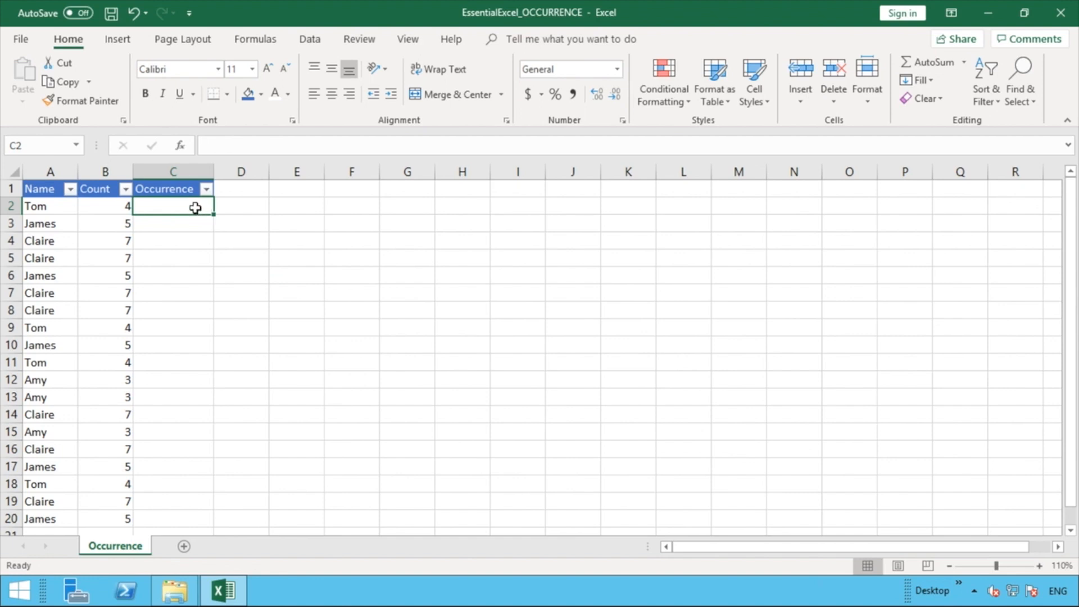
pyautogui.click(53, 205)
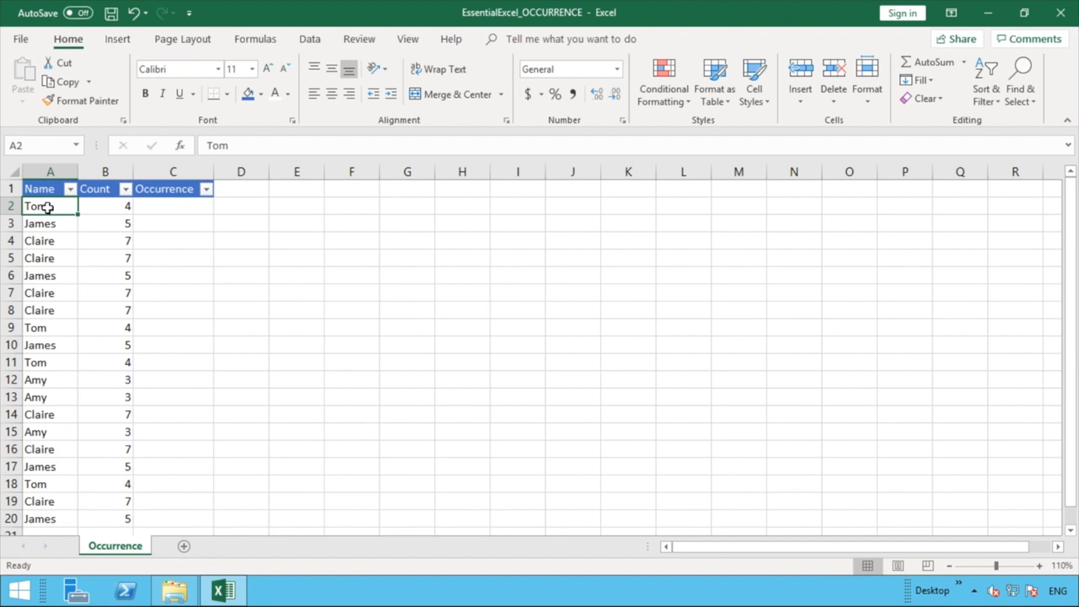
pyautogui.moveTo(48, 208); pyautogui.dragTo(47, 235)
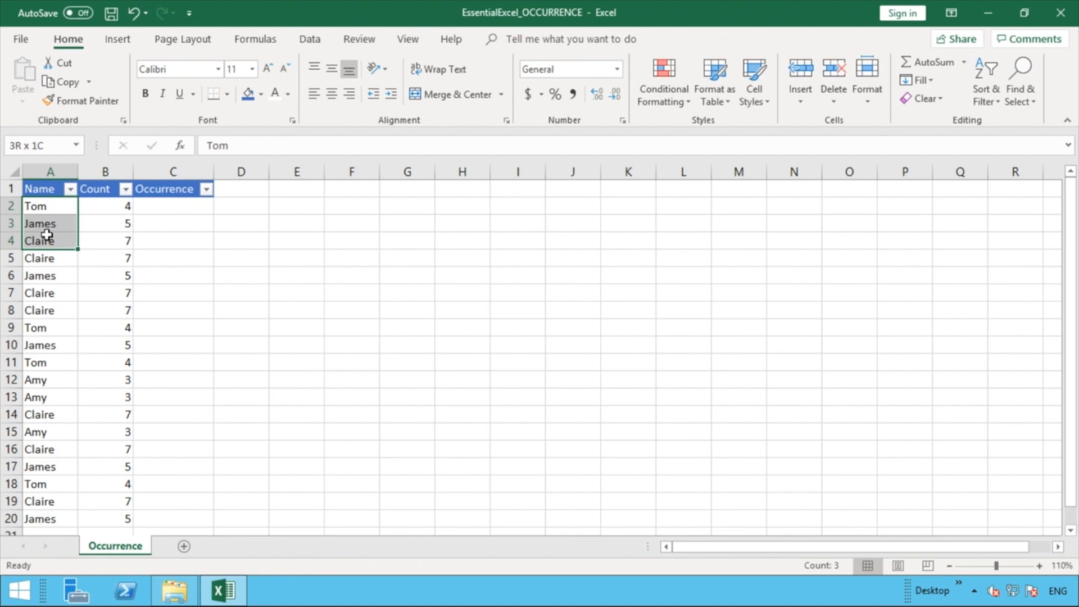
pyautogui.moveTo(46, 235); pyautogui.dragTo(42, 258)
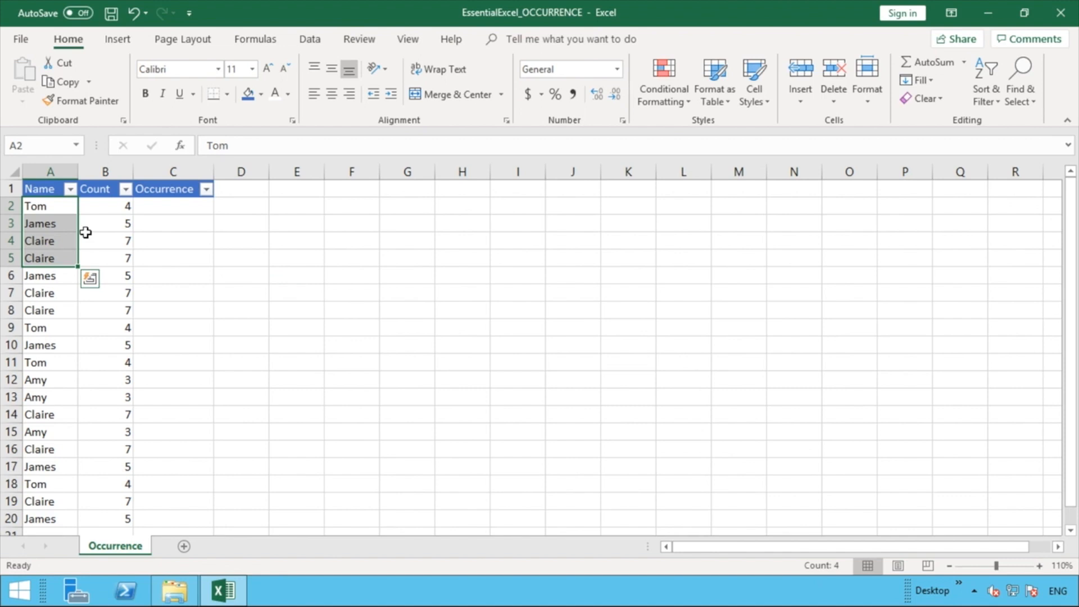
pyautogui.click(190, 205)
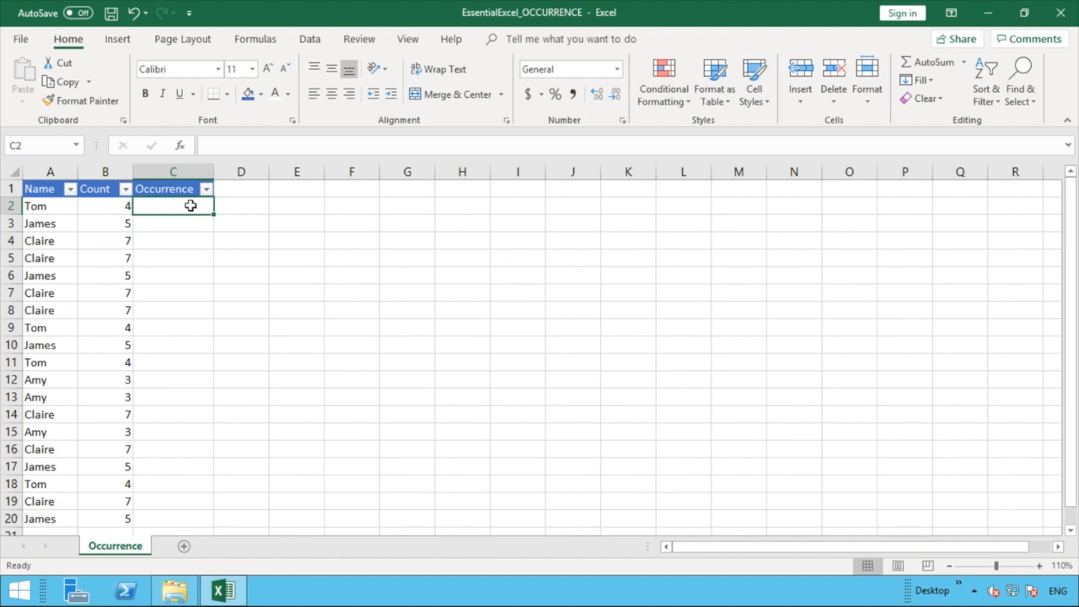
pyautogui.click(109, 204)
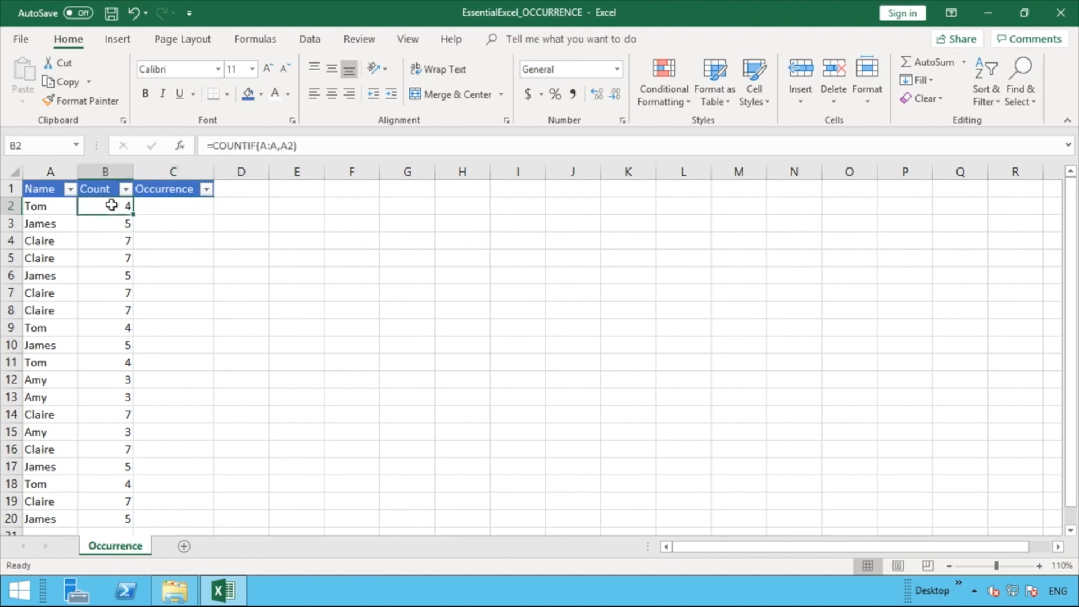
# - Enter the formula =COUNTIF(A2:A2,A2) in cell C2 of the Occurrence column
pyautogui.click(156, 205)
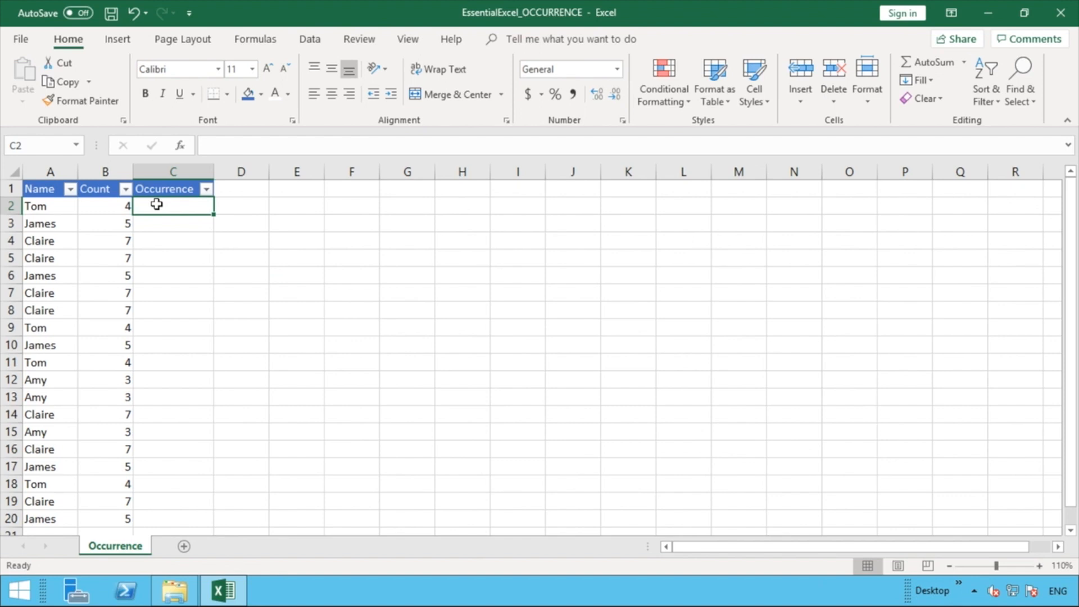
pyautogui.write('=')
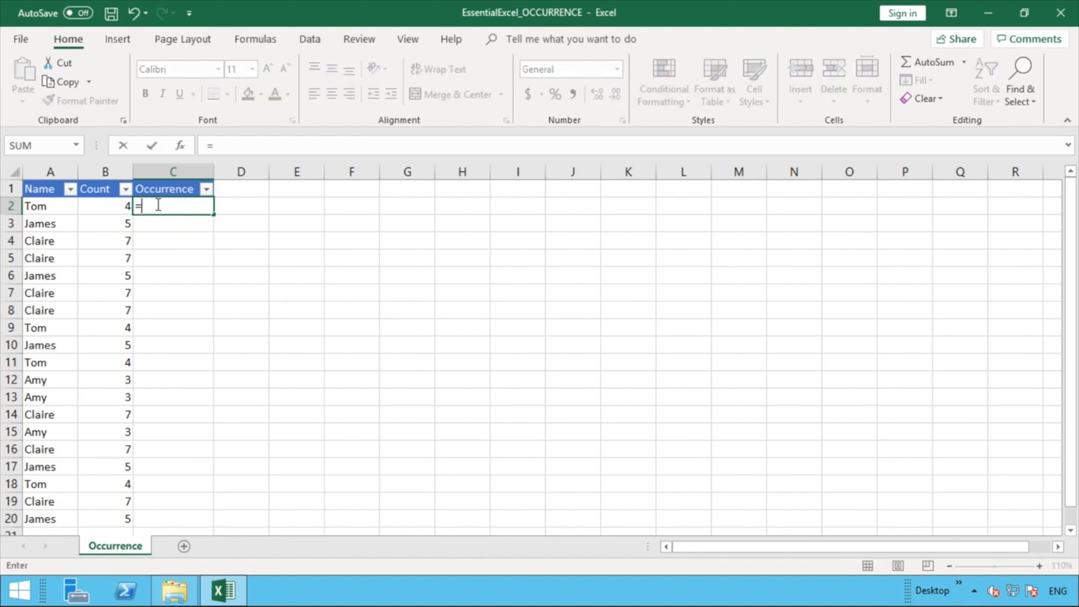
pyautogui.write('COUNTIF')
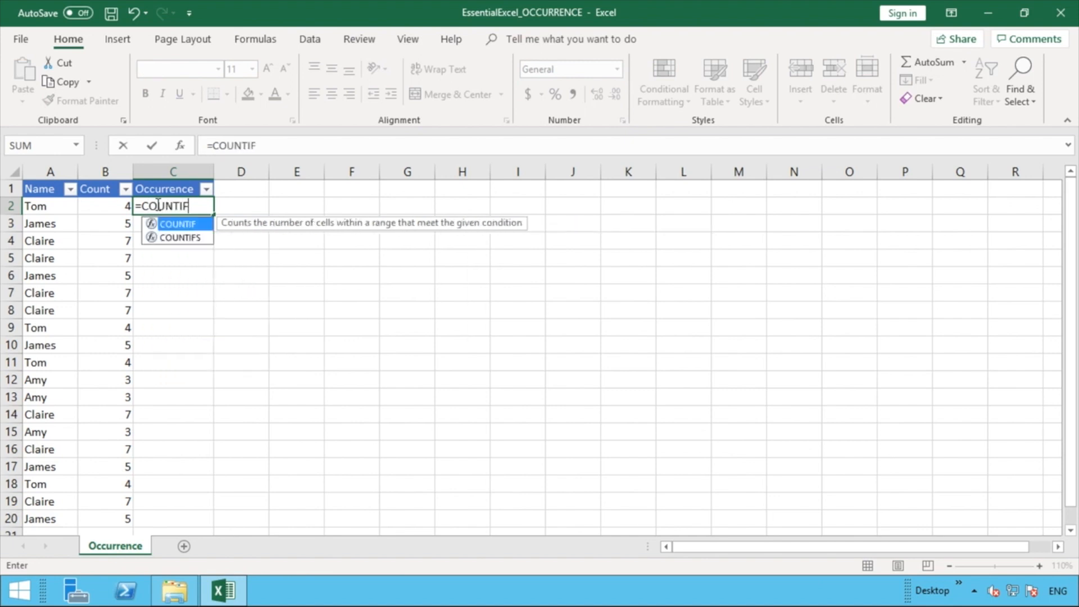
pyautogui.write('(')
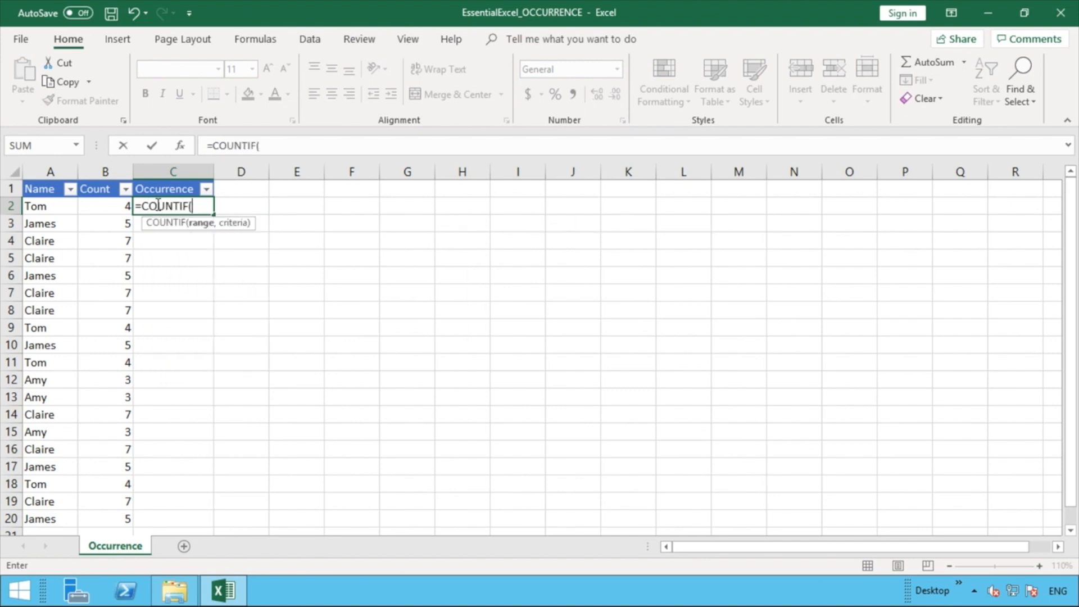
pyautogui.click(63, 207)
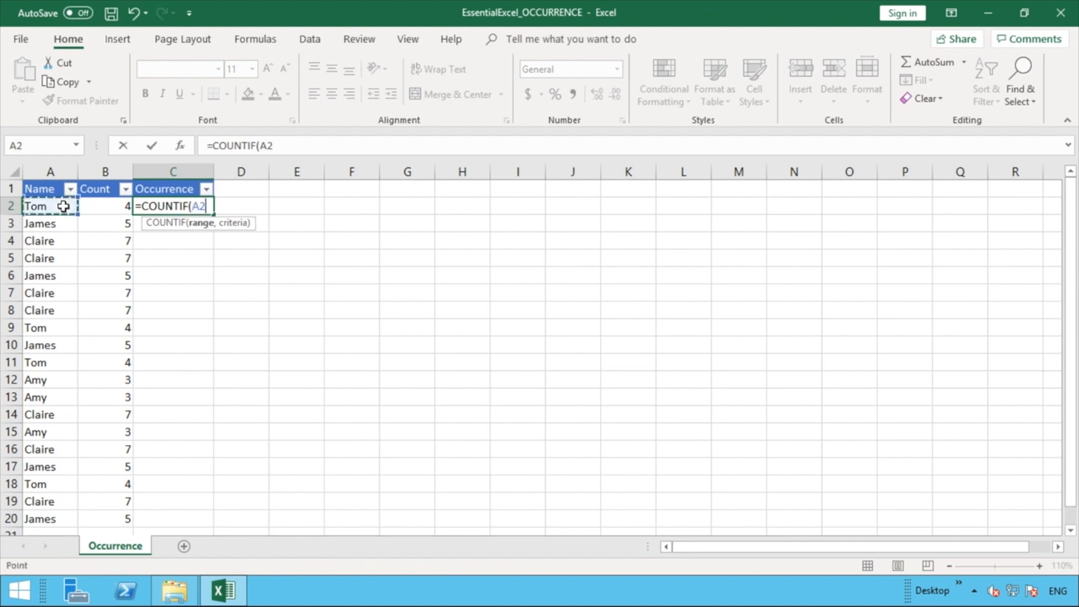
pyautogui.click(328, 146)
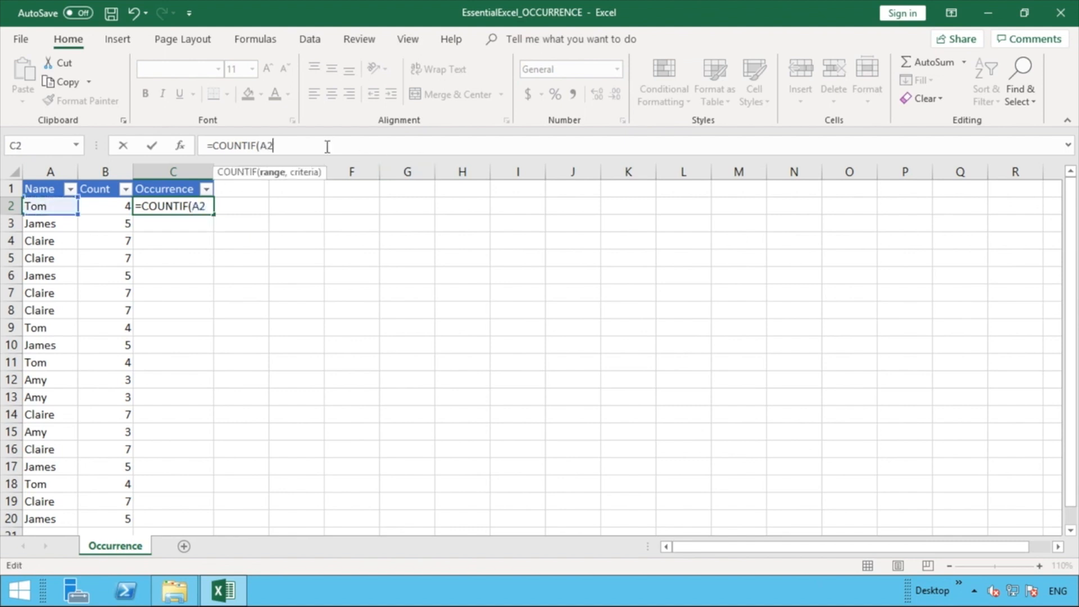
pyautogui.write(':')
pyautogui.write('A2')
pyautogui.write(',')
pyautogui.write('A2')
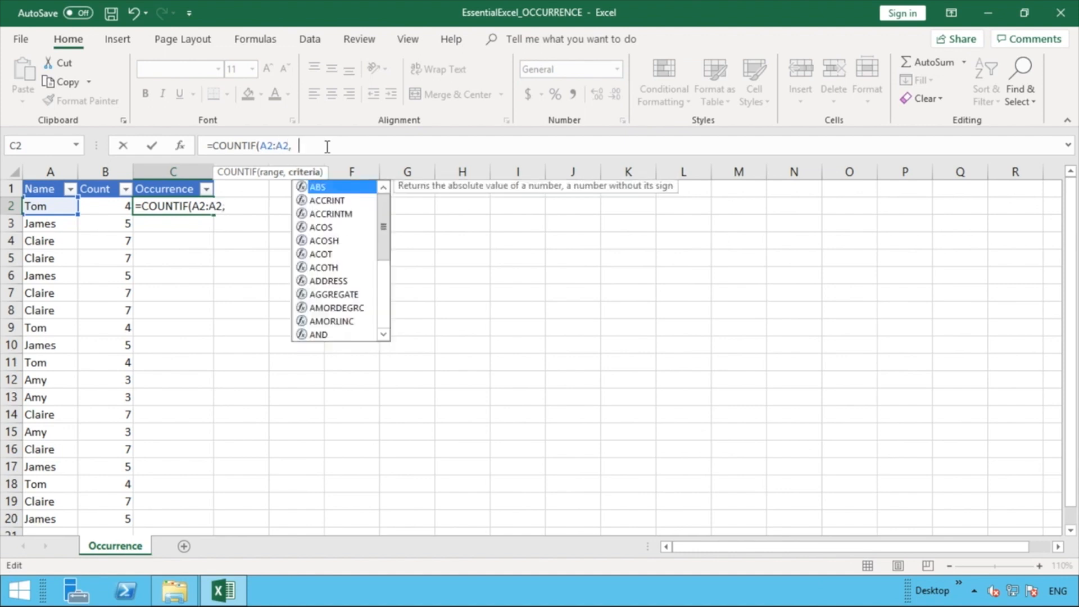
pyautogui.write(')')
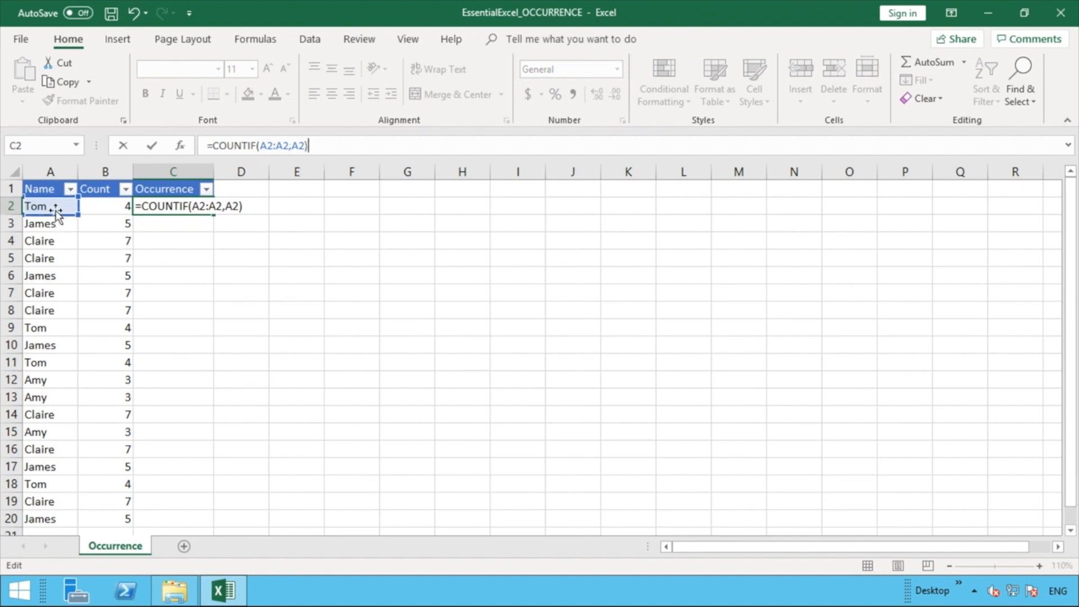
pyautogui.press('Return')
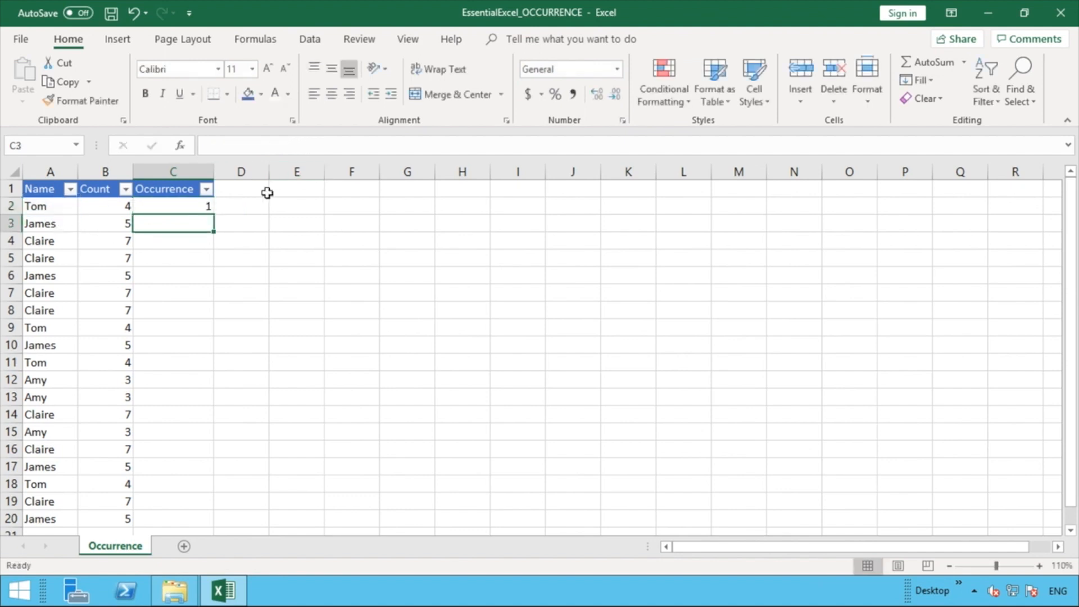
# - Fill the C2 formula down to C5 and check how its relative references shift in each row
pyautogui.click(203, 207)
pyautogui.moveTo(214, 214); pyautogui.dragTo(210, 258)
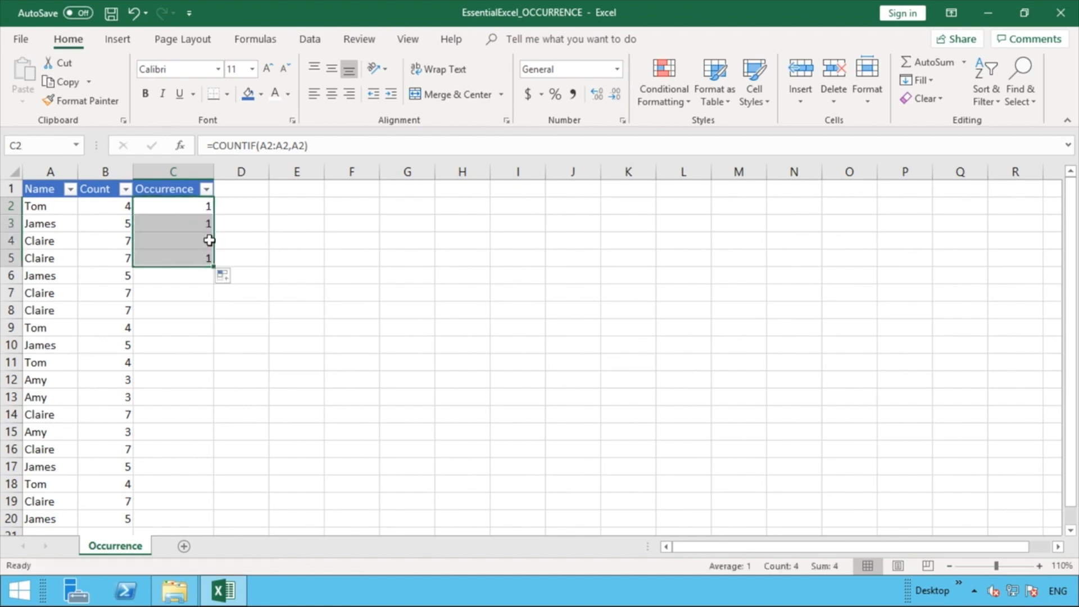
pyautogui.click(203, 207)
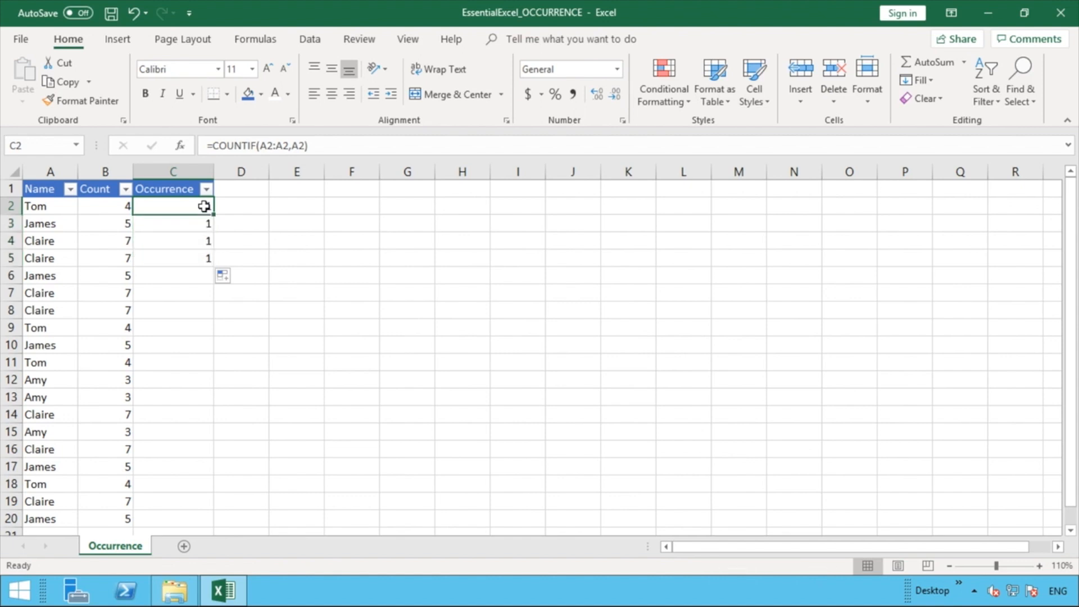
pyautogui.click(195, 222)
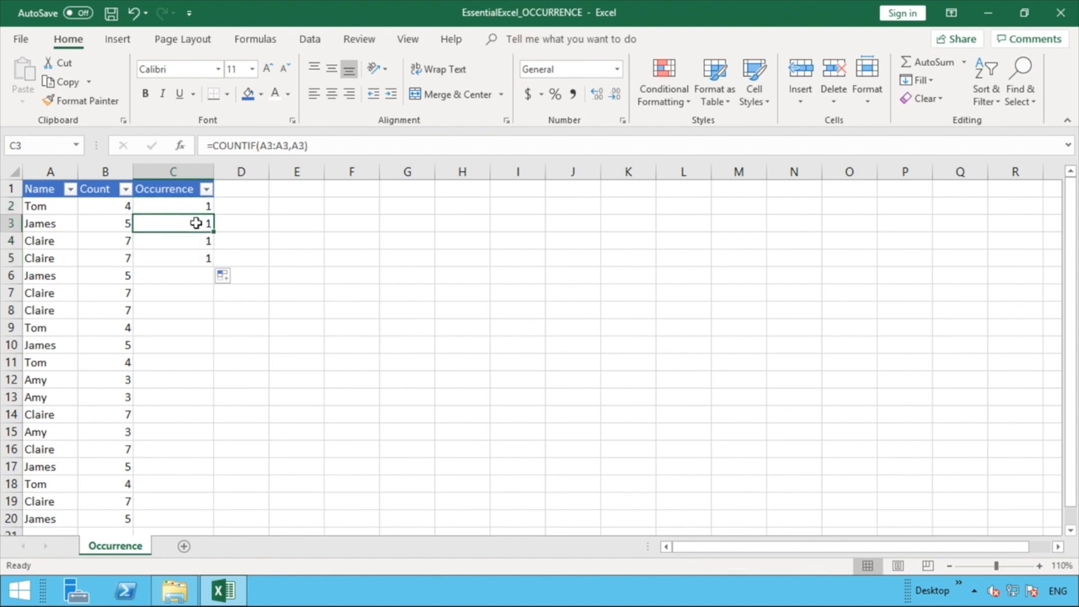
pyautogui.click(190, 239)
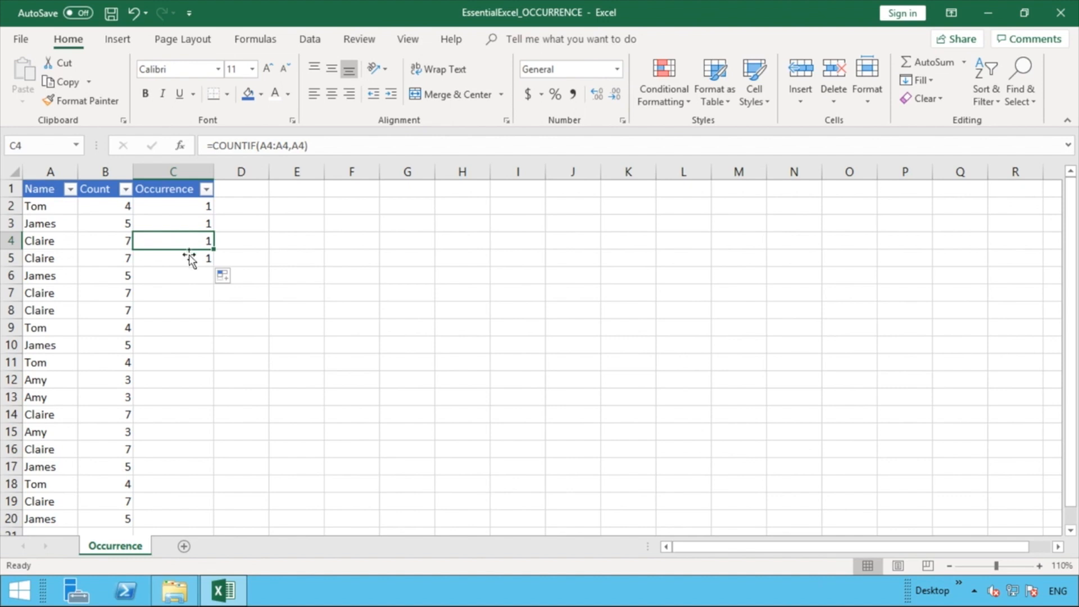
pyautogui.click(189, 256)
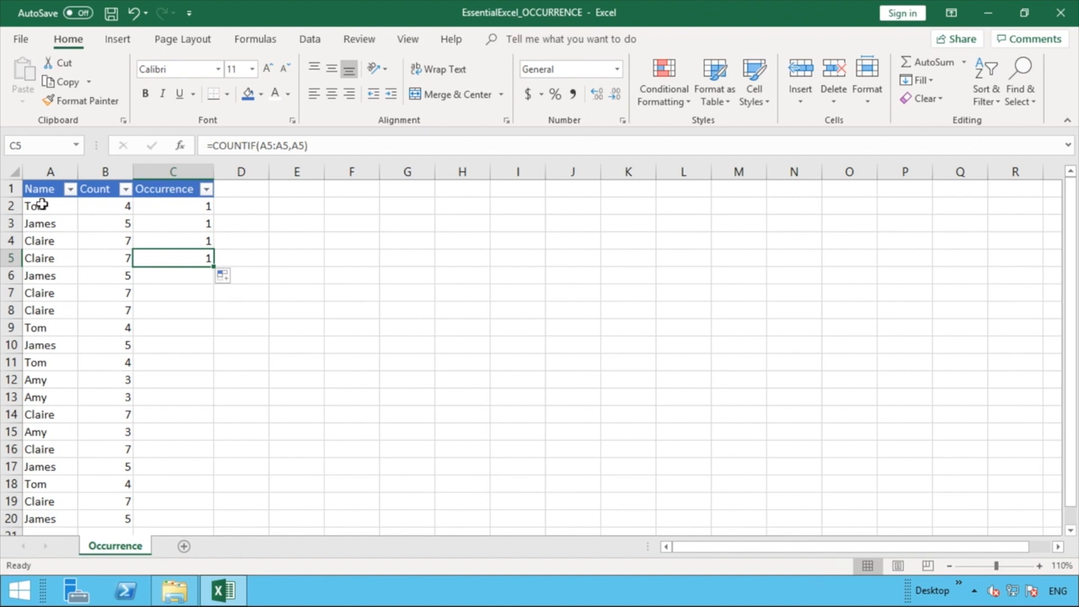
# - Anchor the start of the range in C2 so the formula reads =COUNTIF($A$2:A2,A2)
pyautogui.click(173, 211)
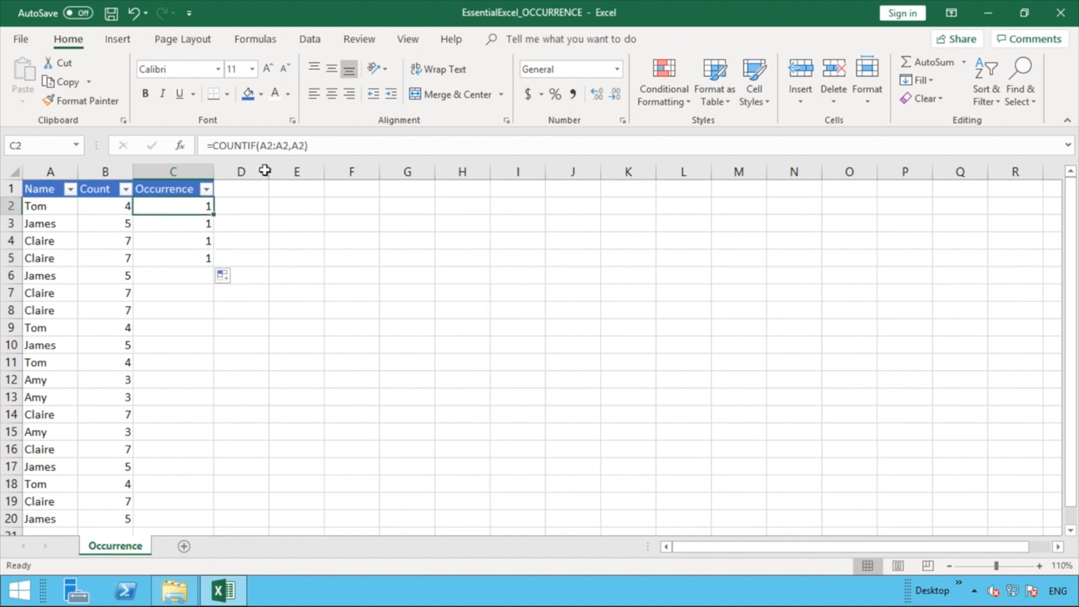
pyautogui.click(262, 146)
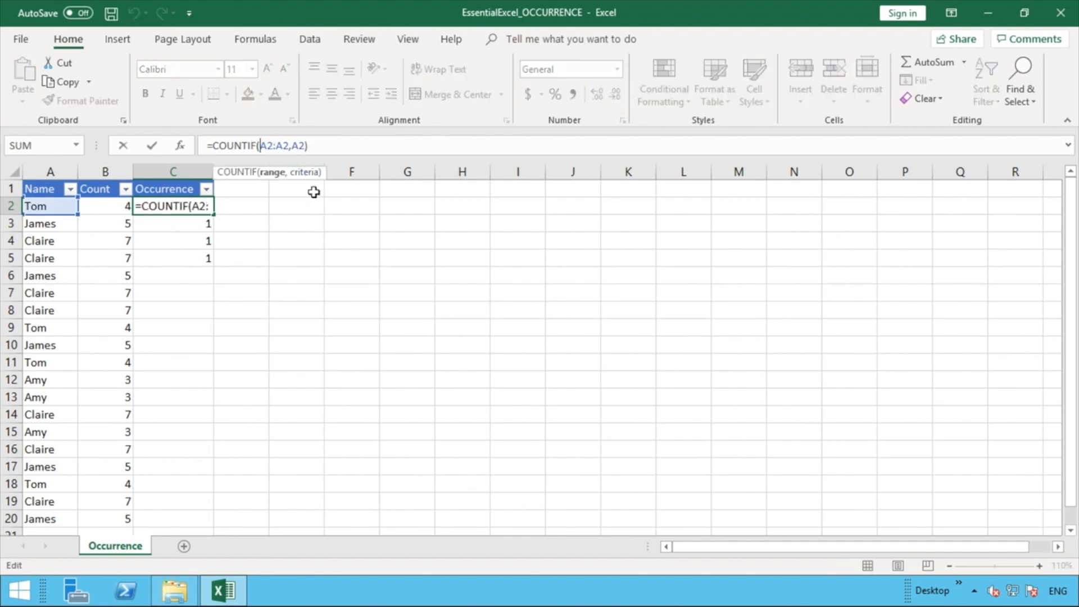
pyautogui.write('$')
pyautogui.press('Right')
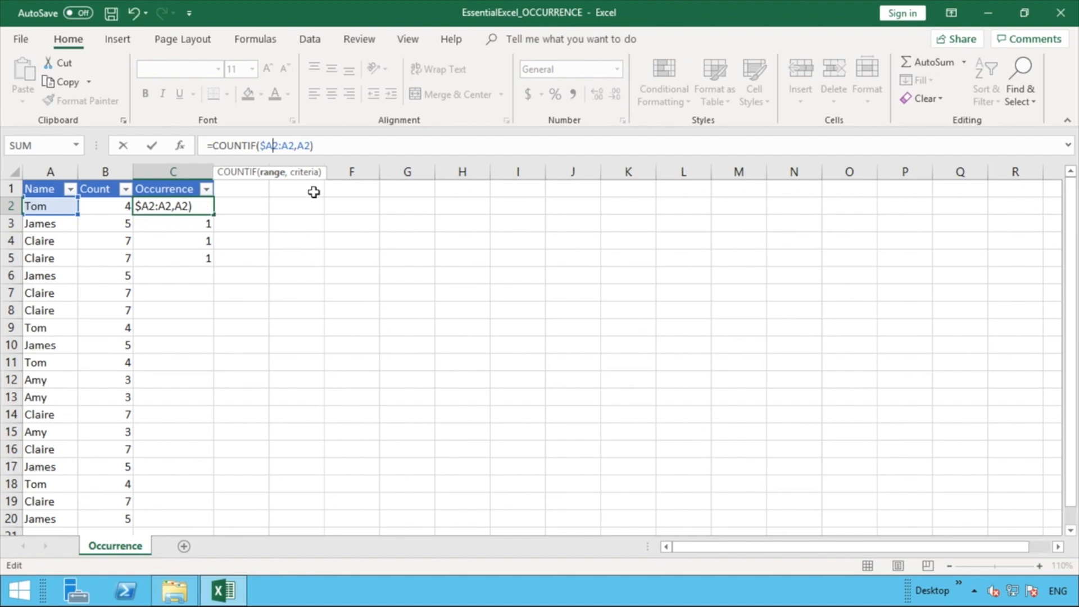
pyautogui.write('$')
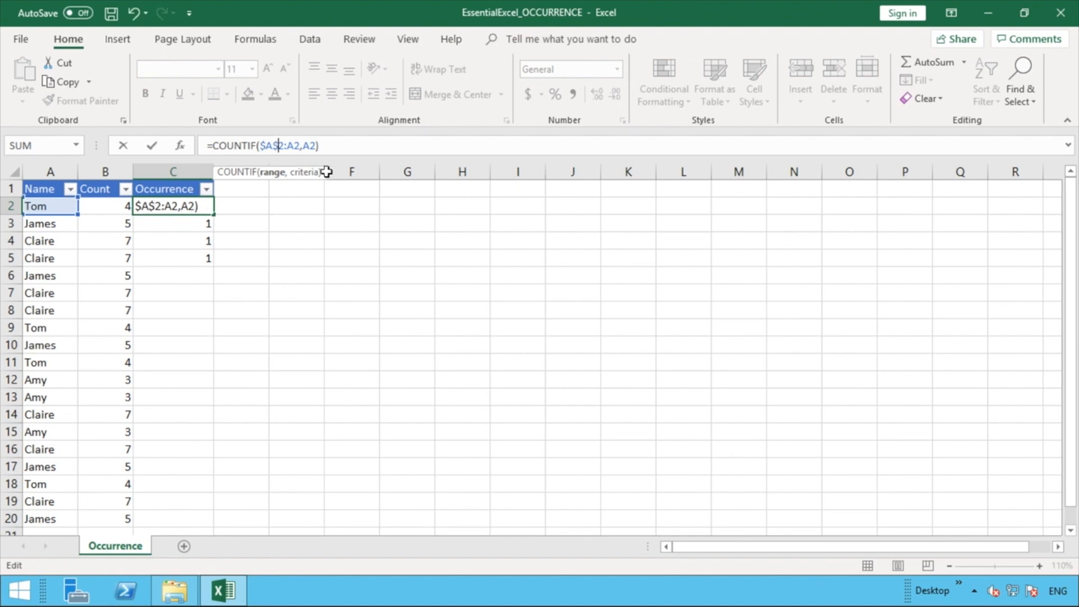
pyautogui.click(342, 150)
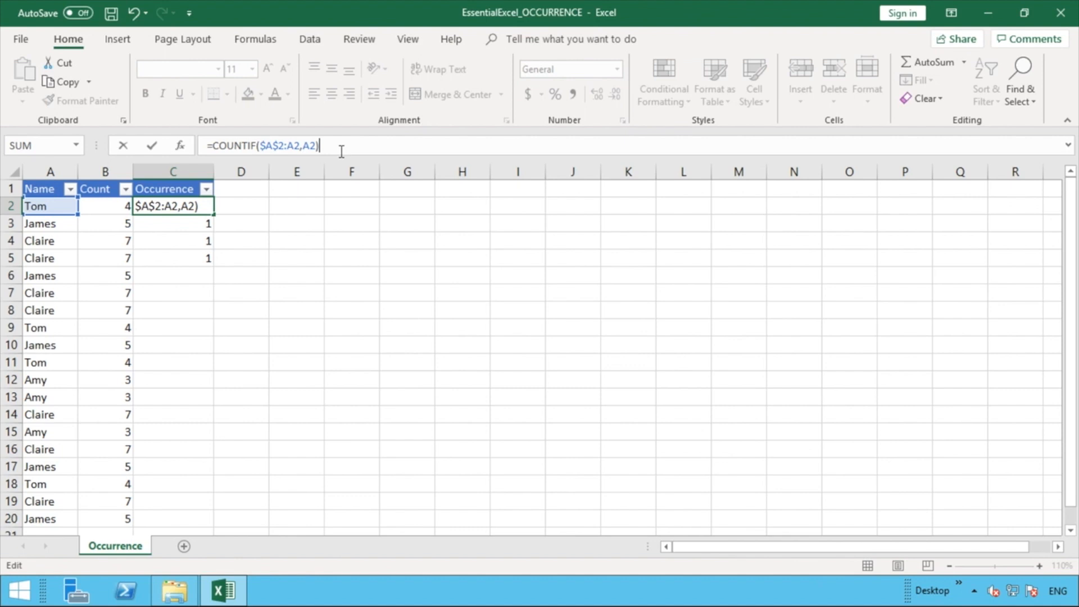
pyautogui.press('Return')
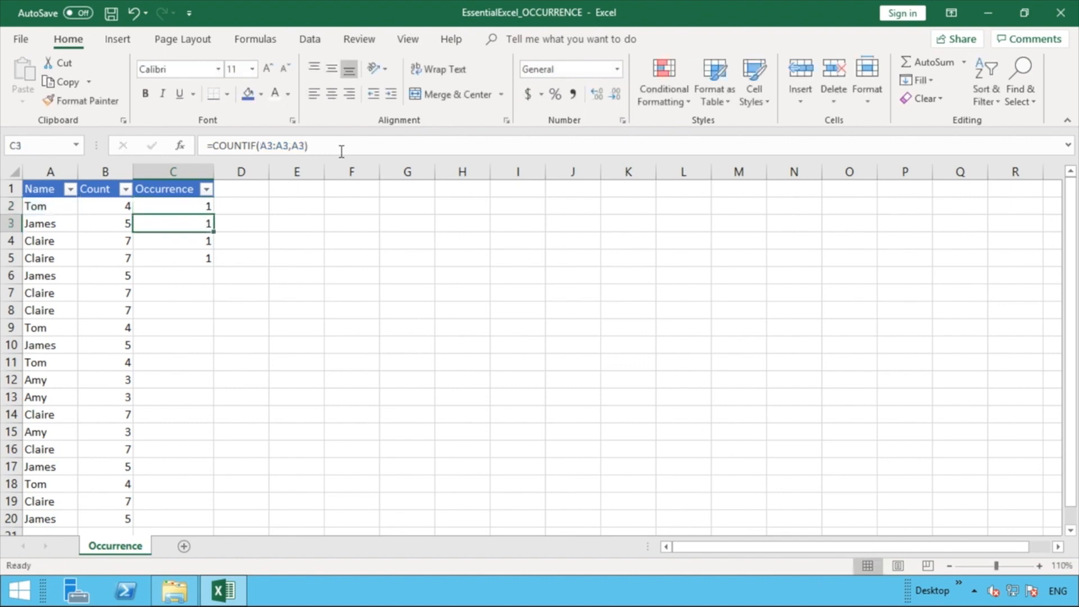
# - Fill the C2 formula down the Occurrence column through C20, checking the copied references in C3 to C5 along the way
pyautogui.click(208, 206)
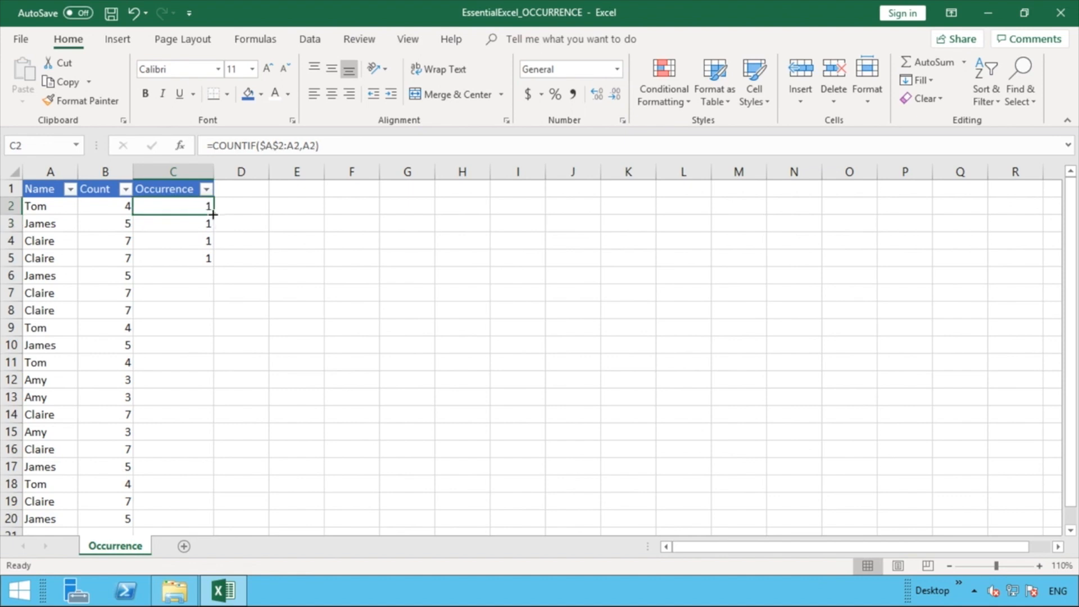
pyautogui.moveTo(213, 214); pyautogui.dragTo(212, 262)
pyautogui.click(200, 209)
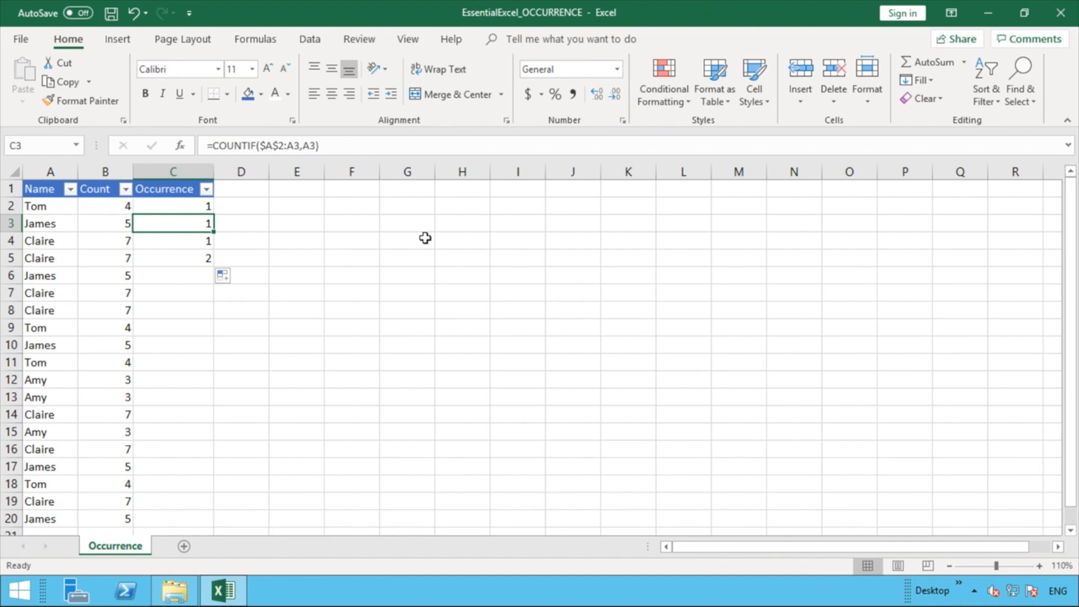
pyautogui.press('Down')
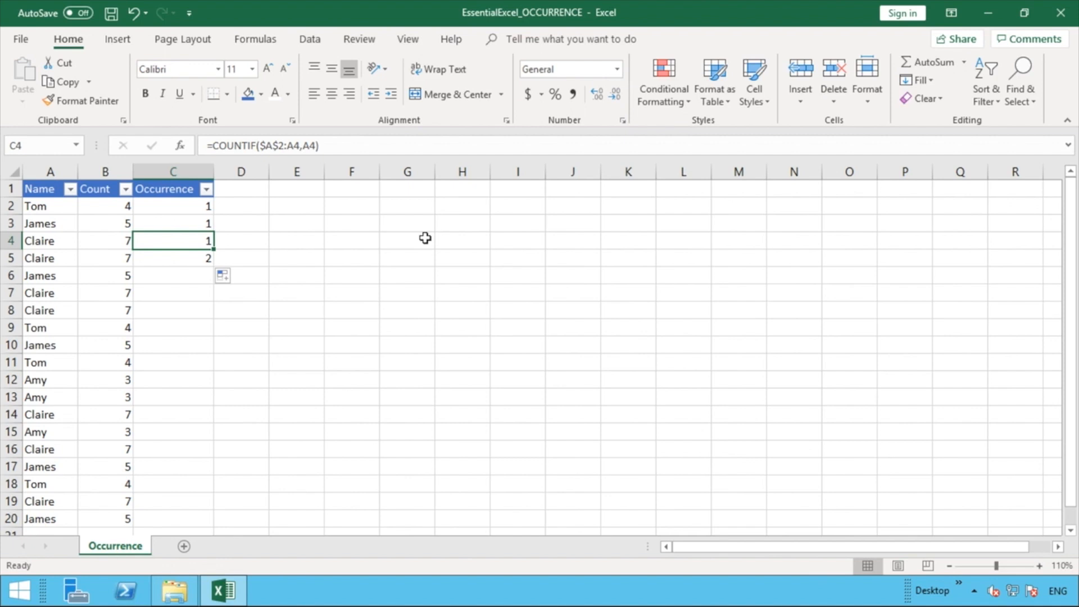
pyautogui.press('Down')
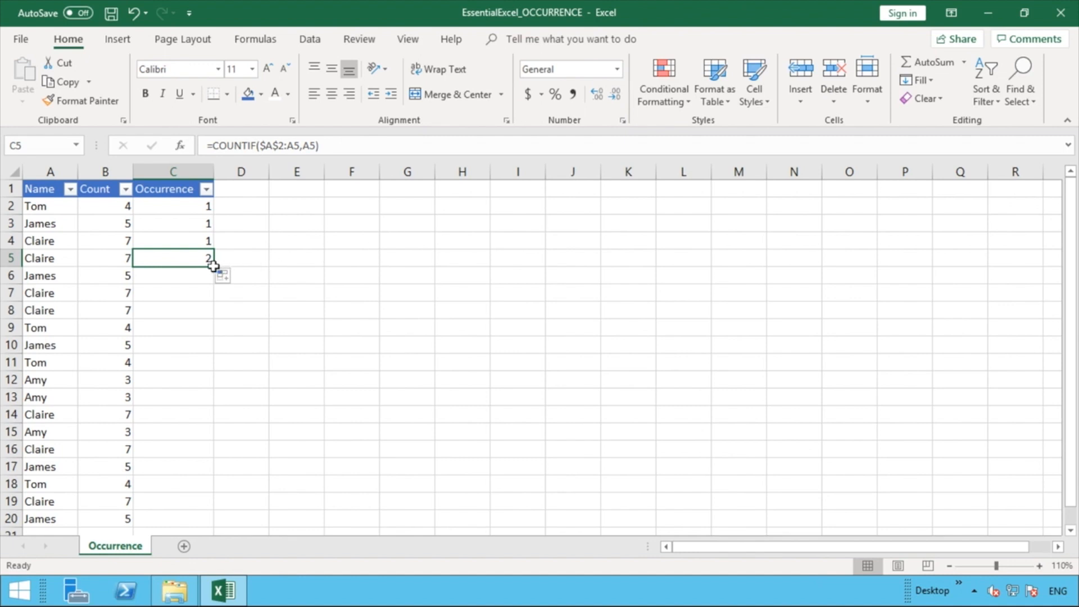
pyautogui.moveTo(214, 267); pyautogui.dragTo(206, 529)
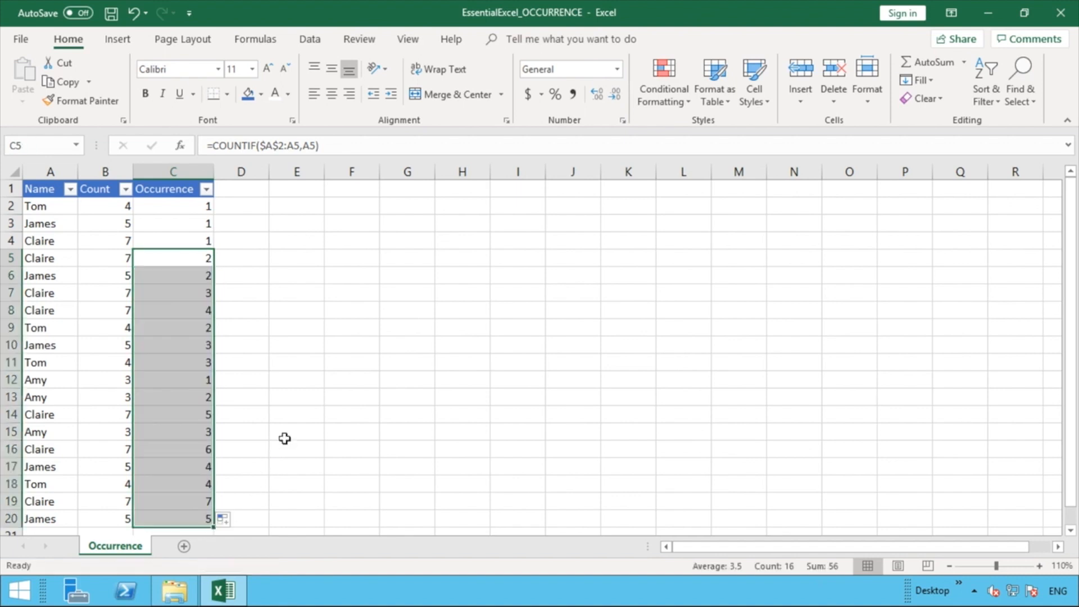
pyautogui.click(285, 439)
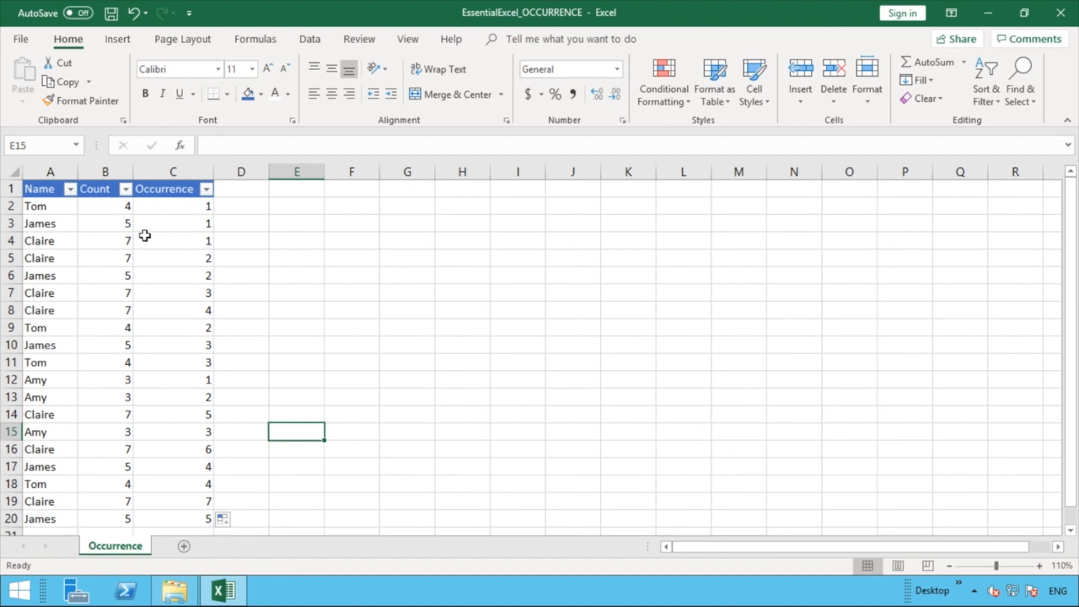
# - Examine which ranges the Occurrence formulas in C4 and C5 refer to, leaving both formulas as they are
pyautogui.click(57, 240)
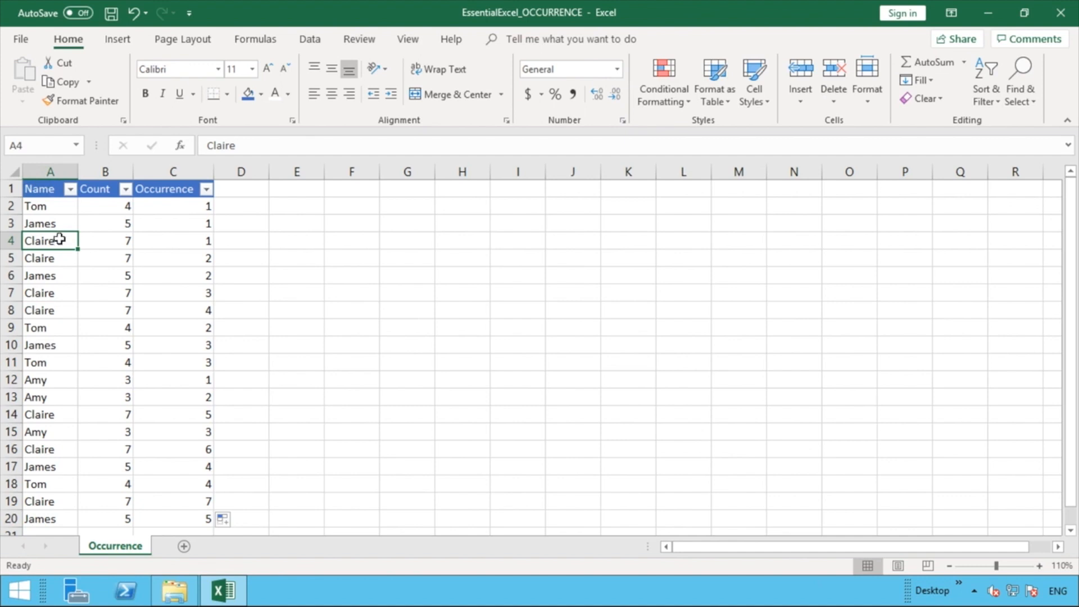
pyautogui.doubleClick(174, 240)
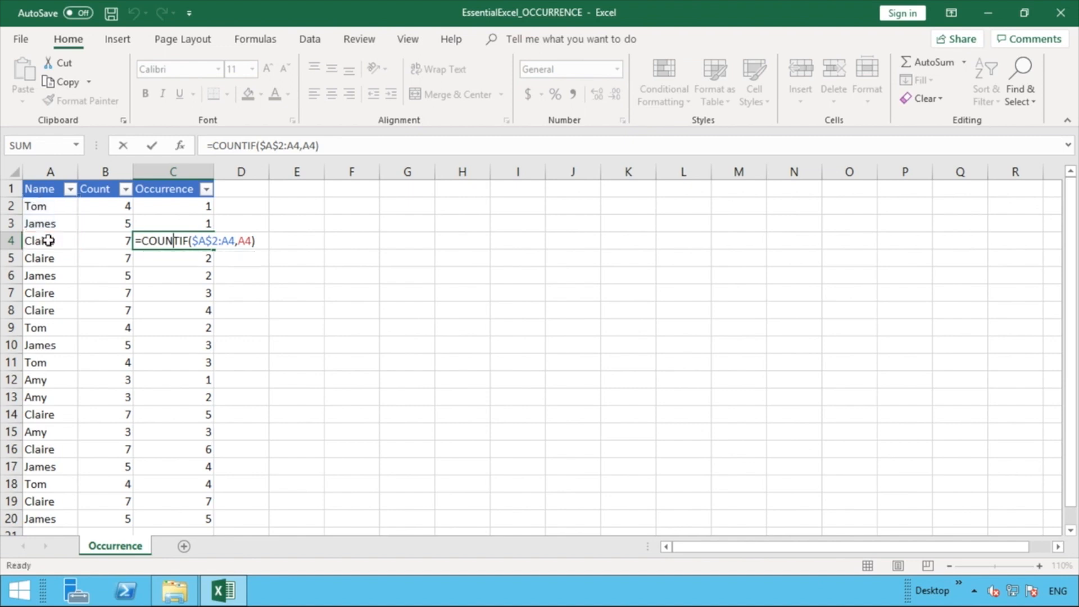
pyautogui.press('Return')
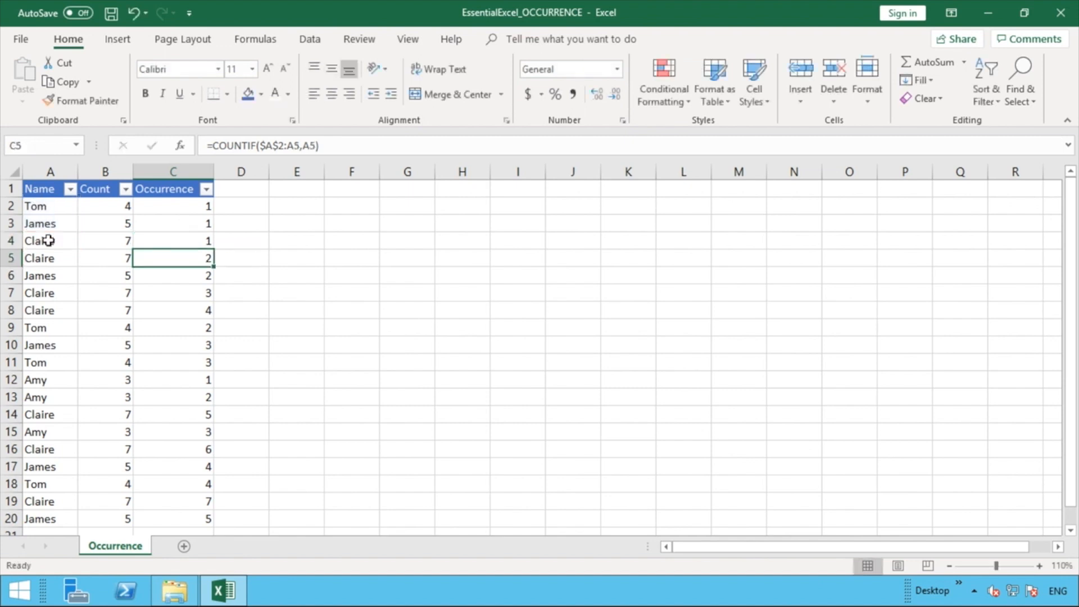
pyautogui.doubleClick(141, 259)
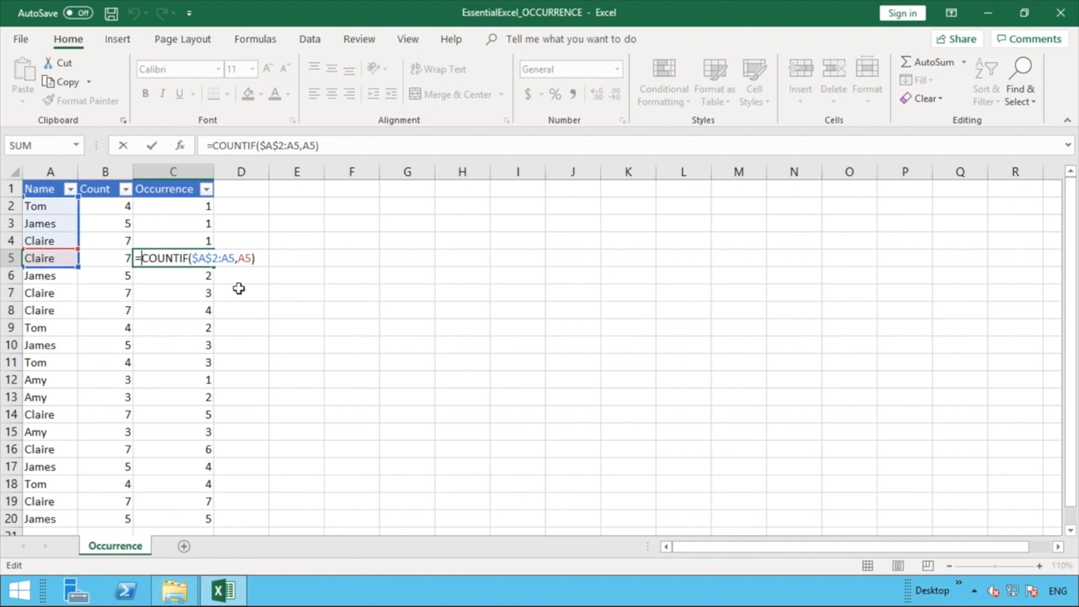
pyautogui.press('Return')
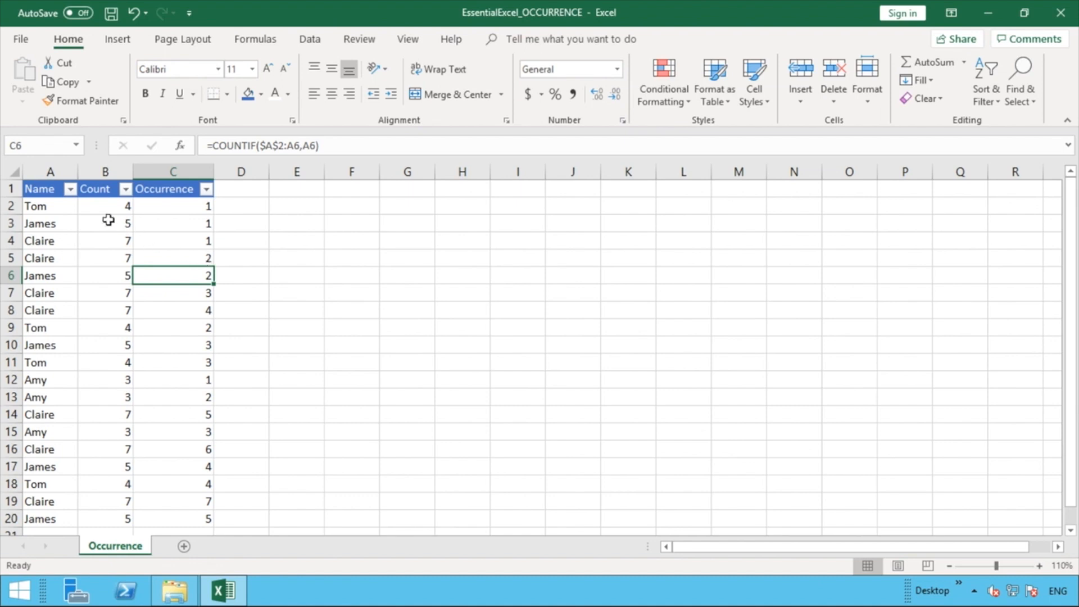
# - Filter the Name column to only the name in A4 and compare its Occurrence numbers with its Count values
pyautogui.click(71, 189)
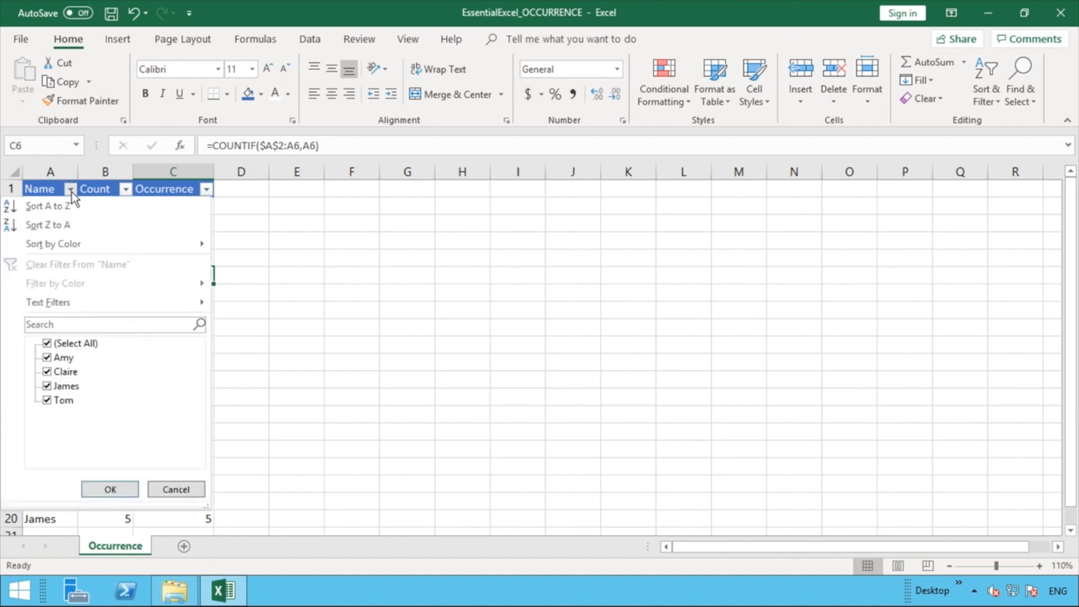
pyautogui.click(51, 343)
pyautogui.click(54, 372)
pyautogui.click(112, 489)
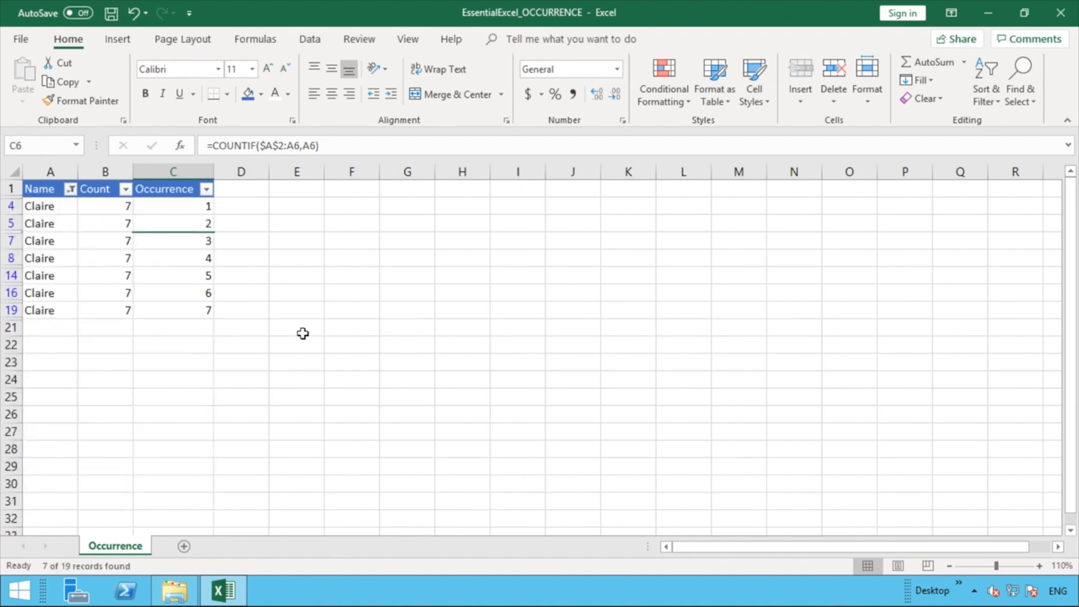
pyautogui.click(303, 334)
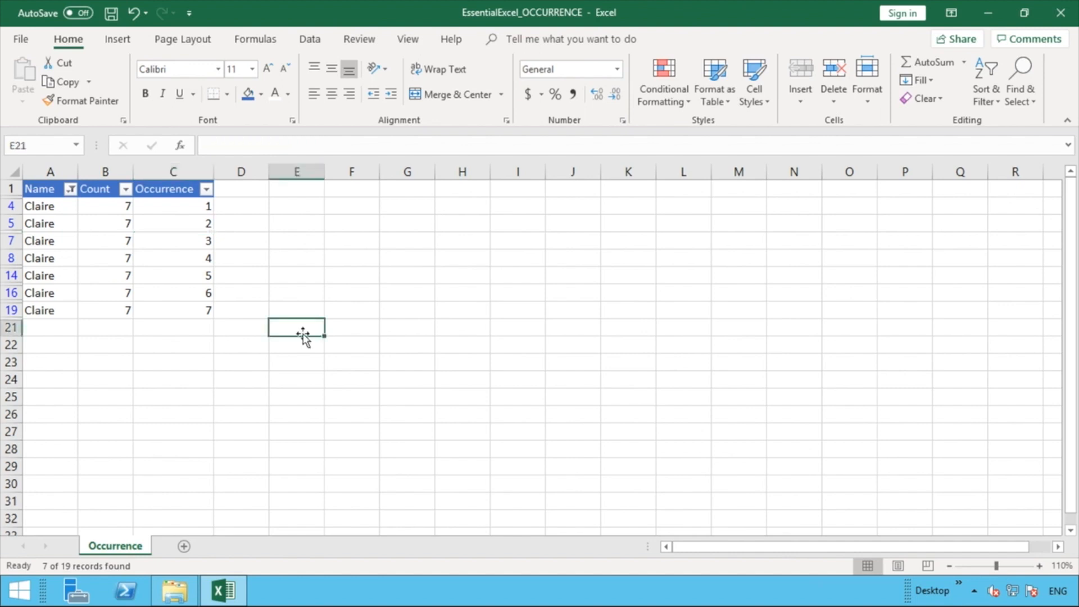
pyautogui.click(109, 206)
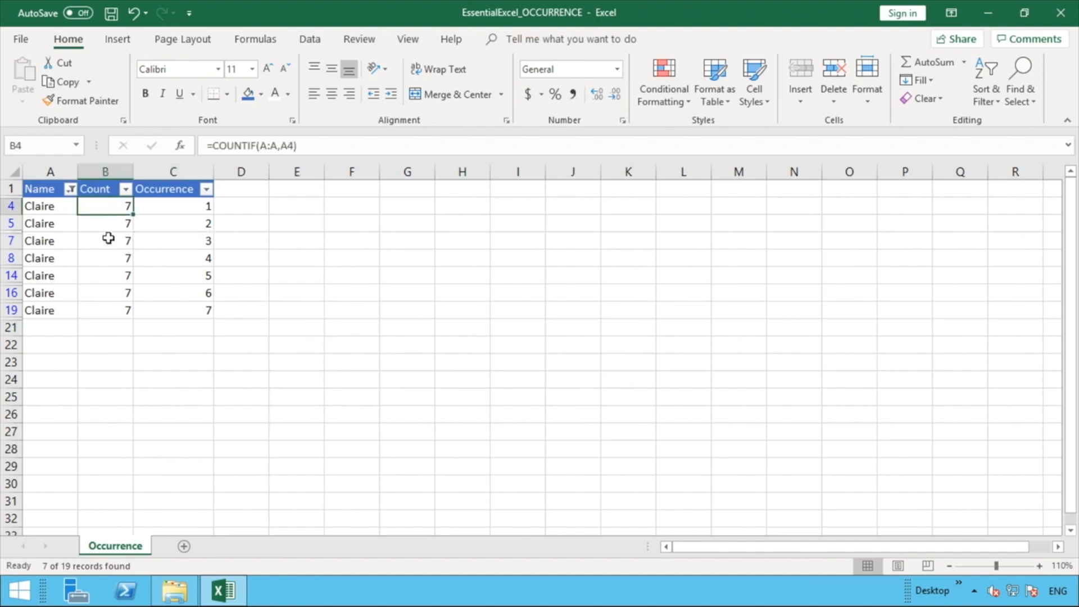
# - Review the filtered rows' Count values and inspect the Occurrence formulas one by one from C4 down to C19
pyautogui.moveTo(108, 239); pyautogui.dragTo(108, 311)
pyautogui.click(253, 330)
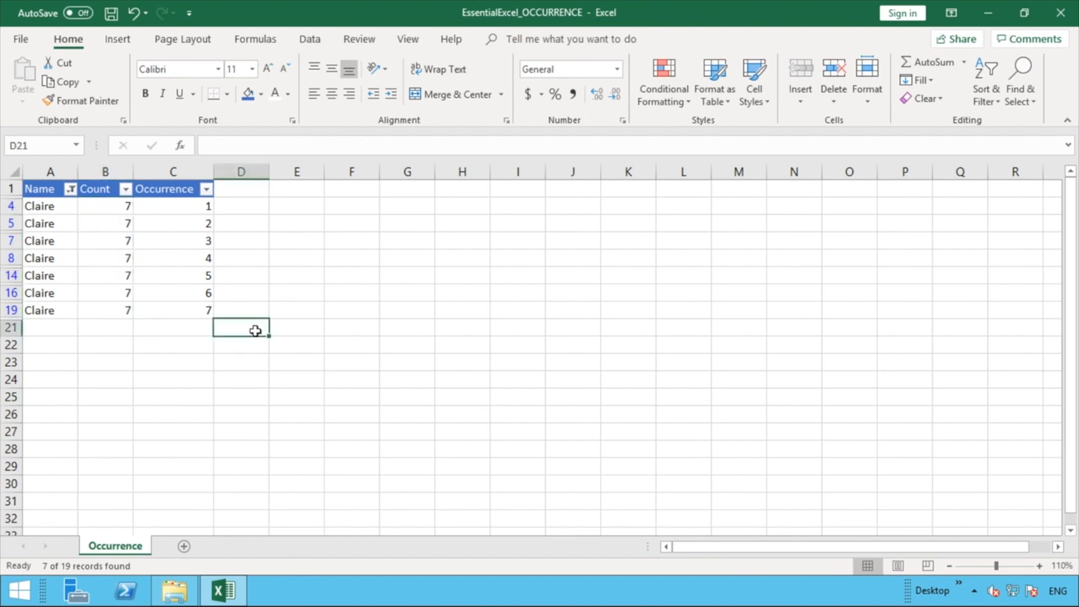
pyautogui.click(207, 206)
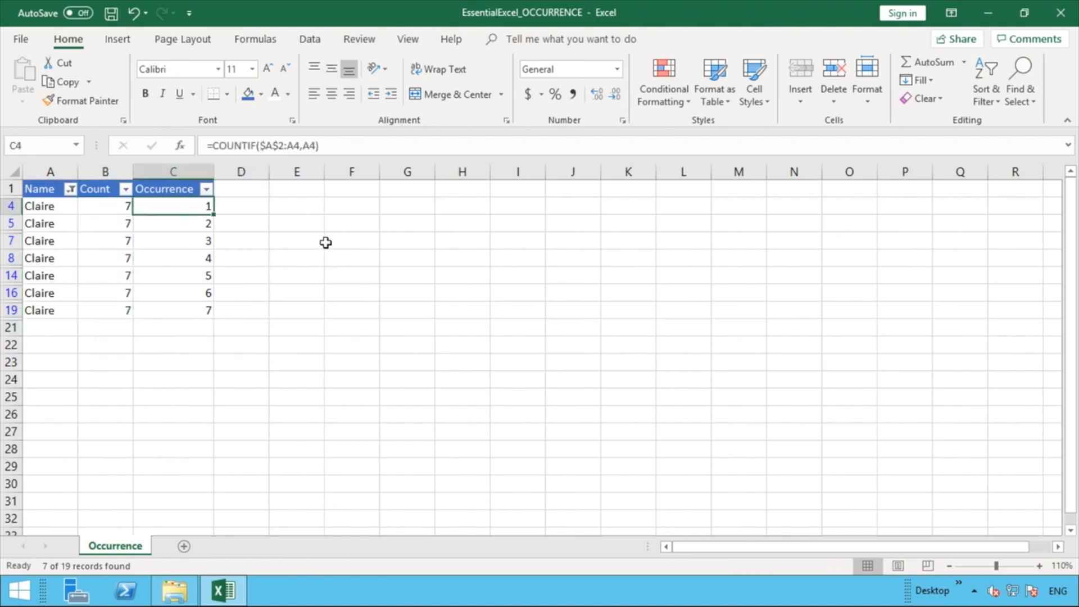
pyautogui.press('Down')
pyautogui.press('Down')
pyautogui.press('Down')
pyautogui.press('Down')
pyautogui.press('Down')
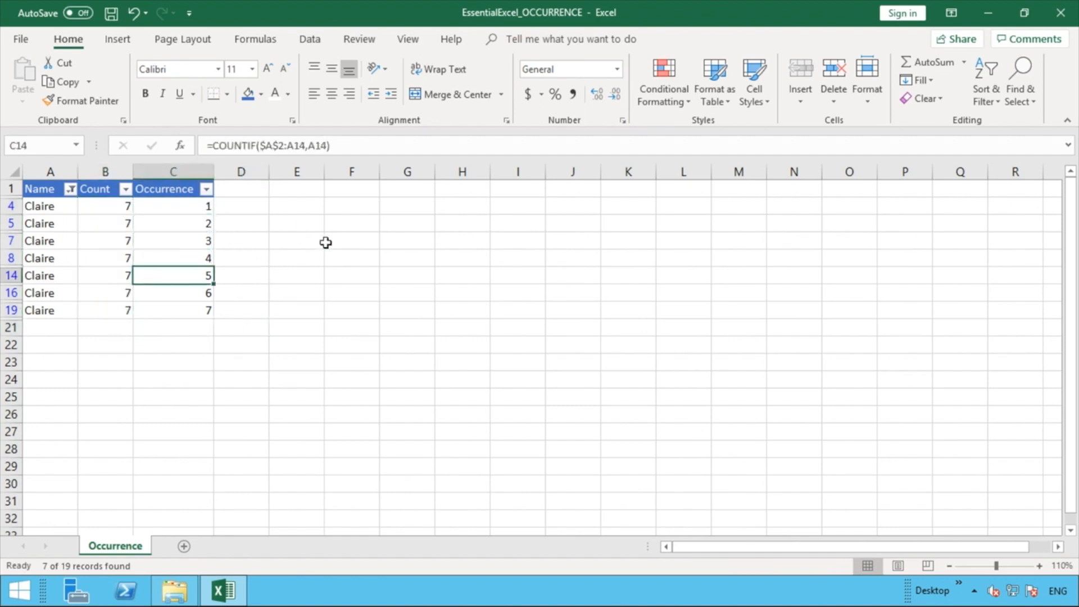
pyautogui.press('Down')
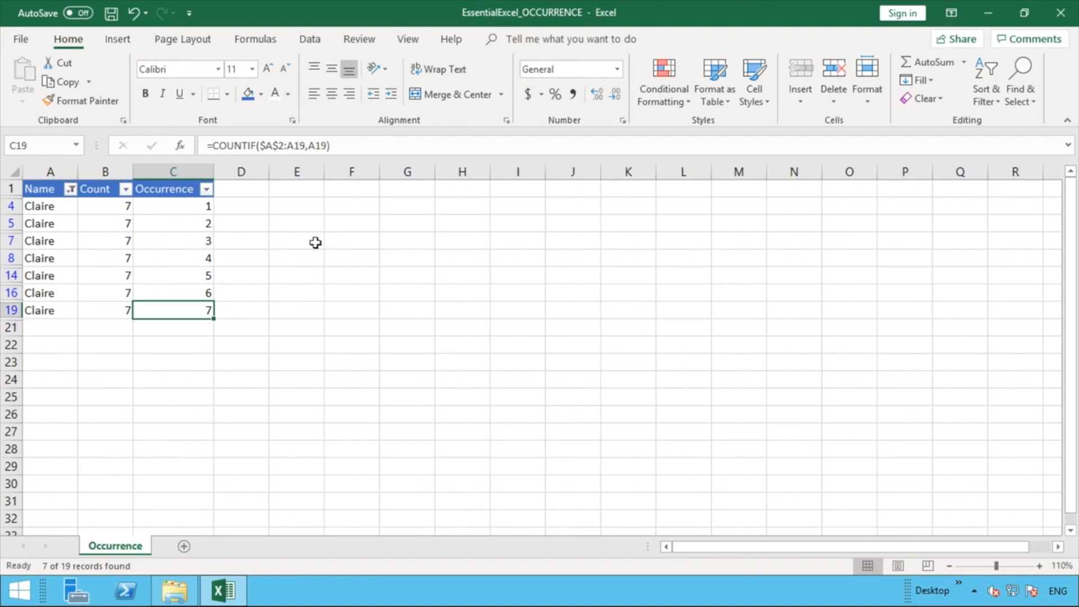
# - Reselect all names in the Name column's filter to show every row of the table again
pyautogui.click(69, 192)
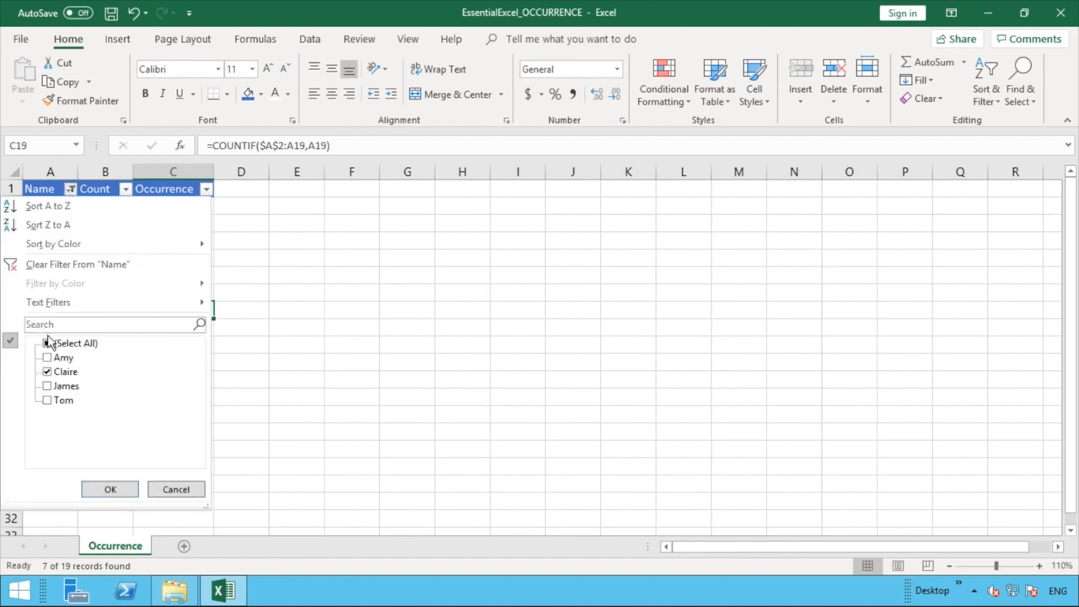
pyautogui.click(49, 342)
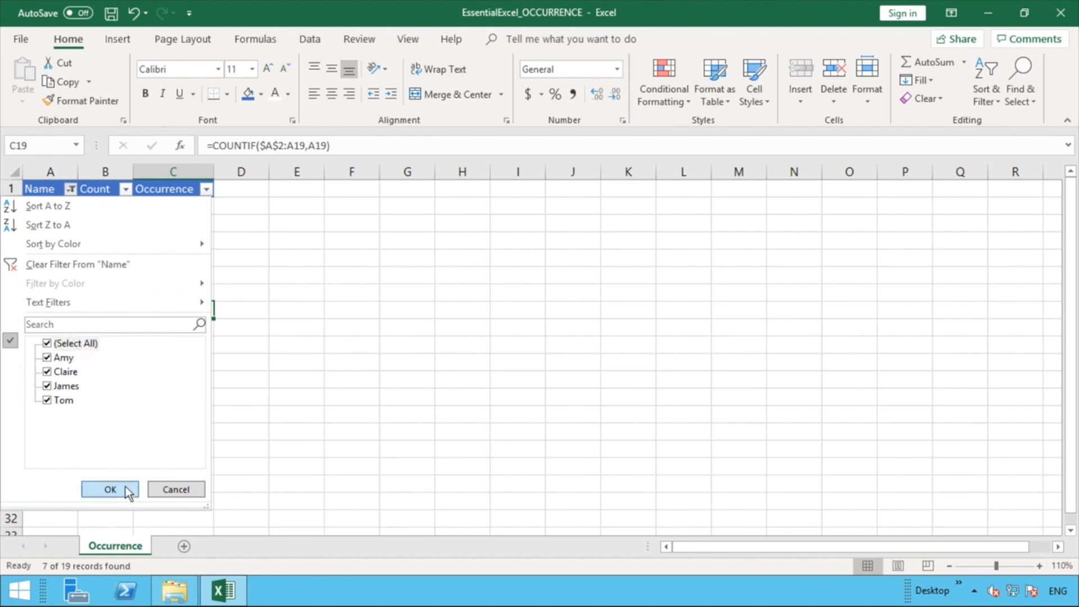
pyautogui.click(126, 487)
pyautogui.click(246, 416)
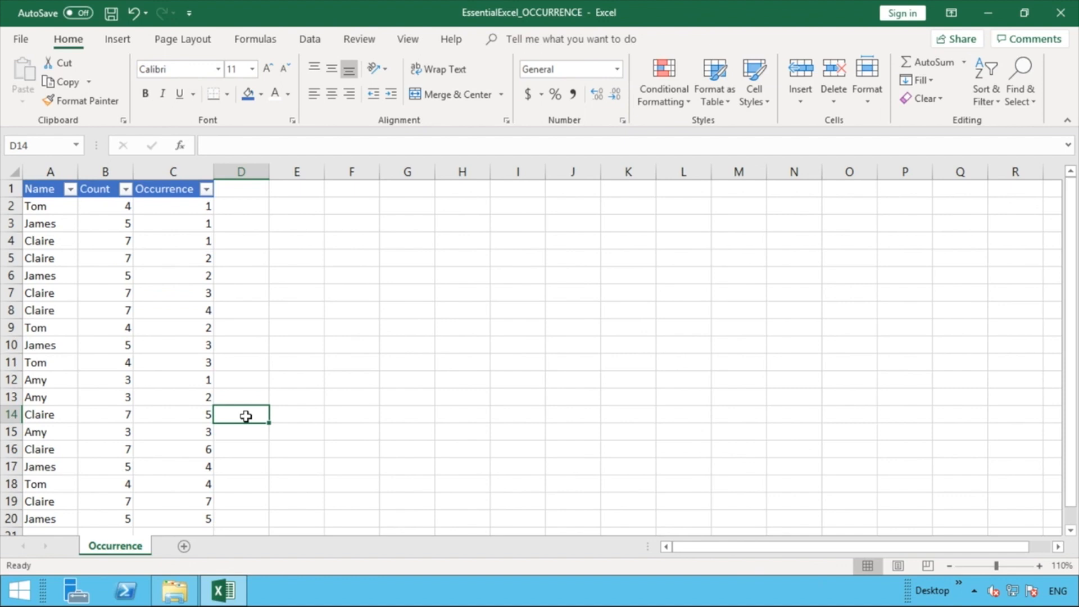
# - Filter the Occurrence column to show only rows with the value 1
pyautogui.click(206, 191)
pyautogui.click(49, 344)
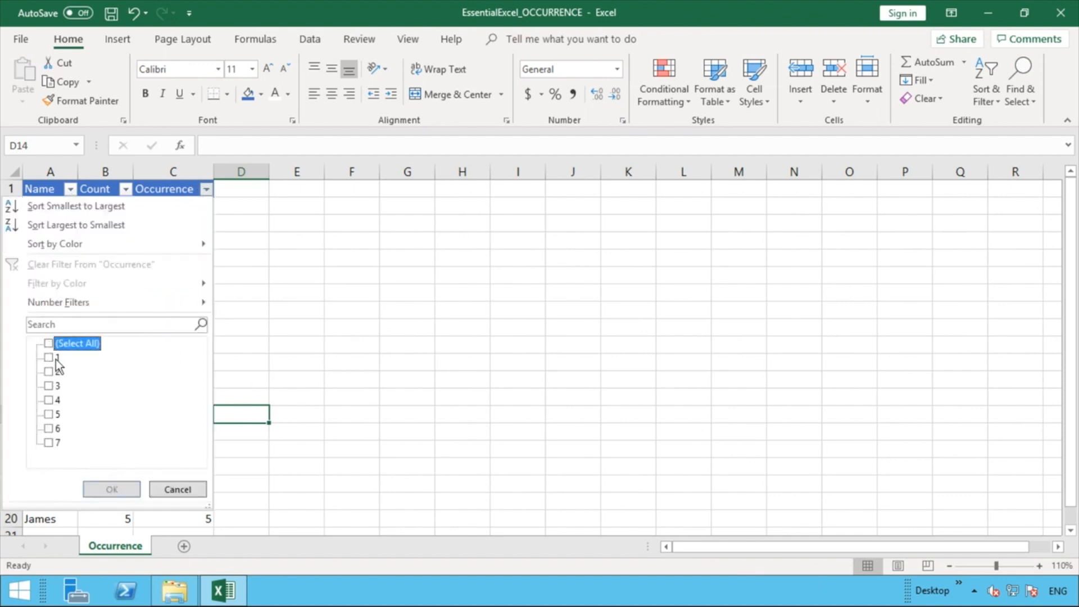
pyautogui.click(49, 357)
pyautogui.click(112, 489)
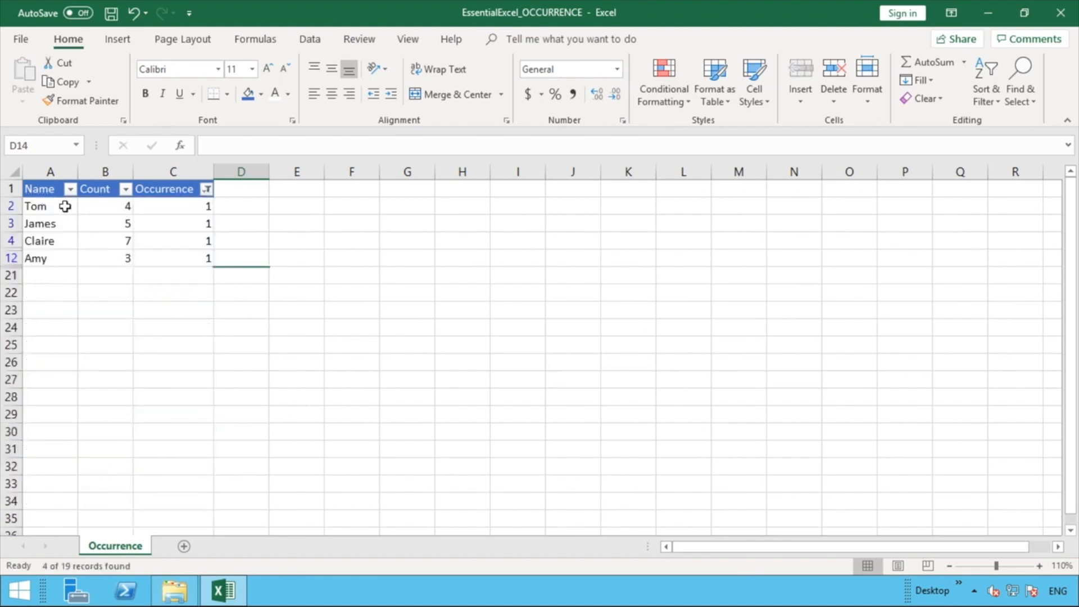
# - Examine the filtered list's names, Occurrence values and each name's Count in B2, B3, B4 and B12
pyautogui.moveTo(63, 206); pyautogui.dragTo(53, 257)
pyautogui.click(258, 253)
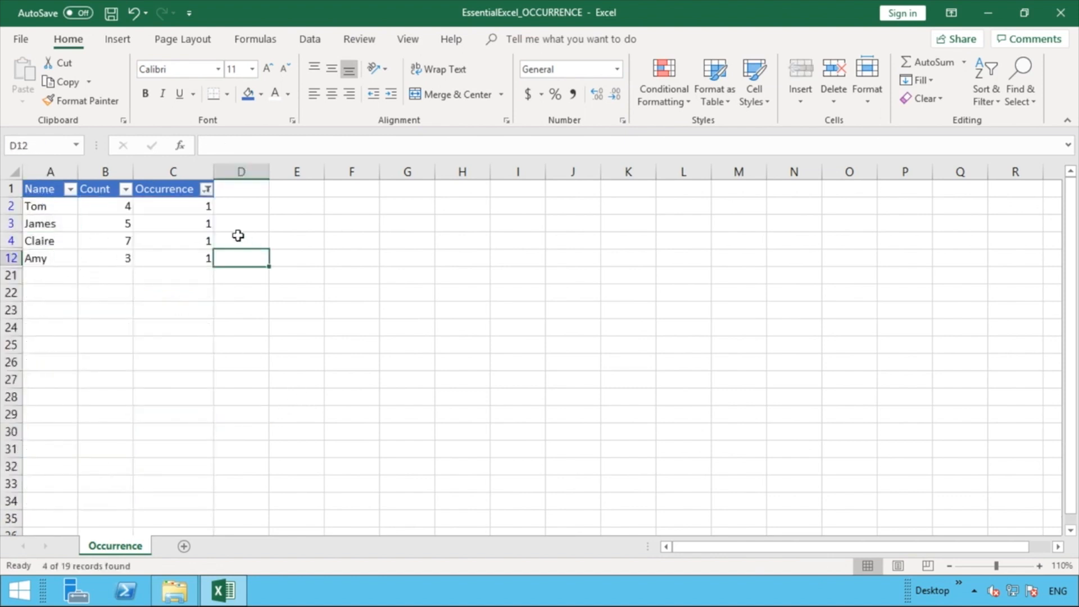
pyautogui.moveTo(199, 205); pyautogui.dragTo(199, 256)
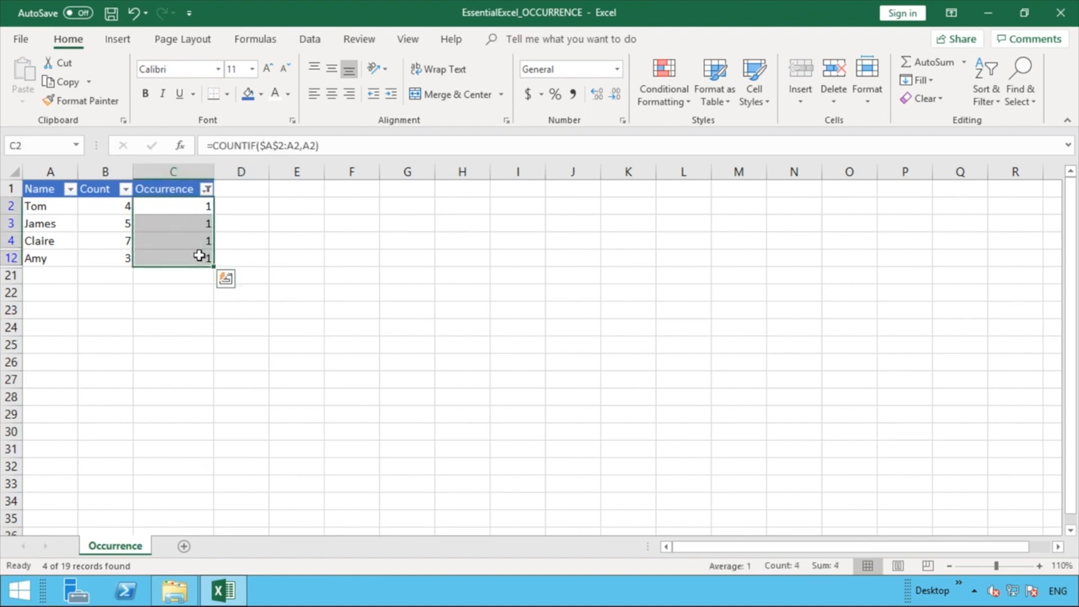
pyautogui.click(179, 293)
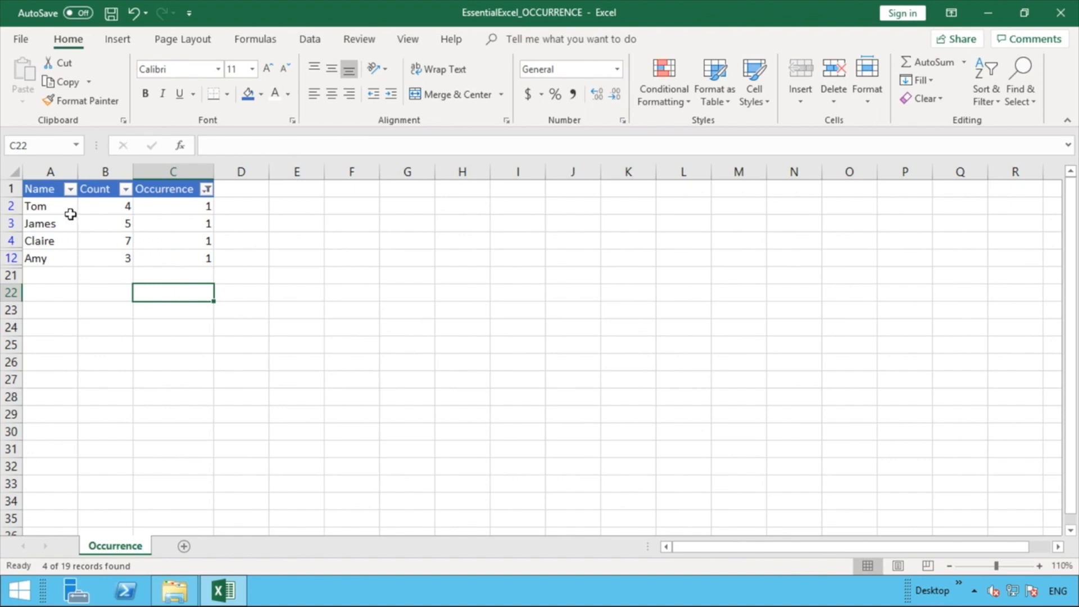
pyautogui.click(120, 207)
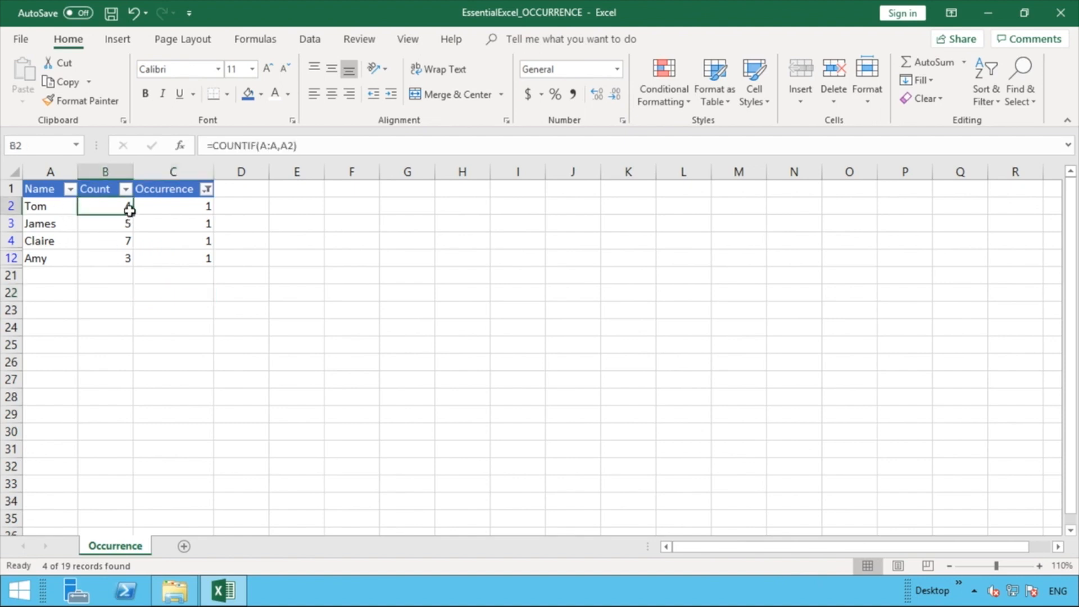
pyautogui.click(116, 224)
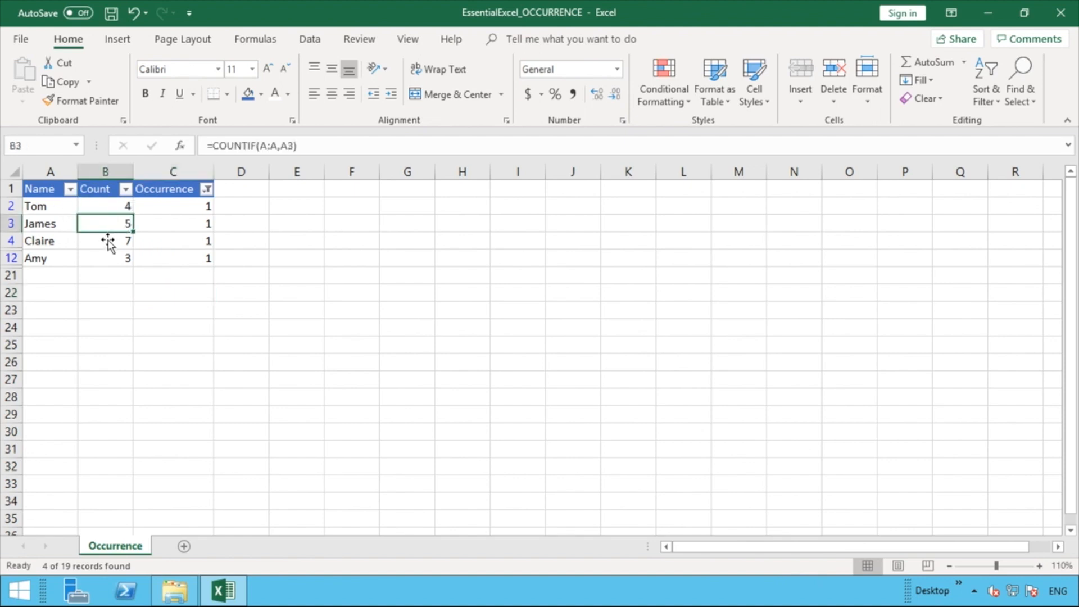
pyautogui.click(104, 242)
pyautogui.click(101, 258)
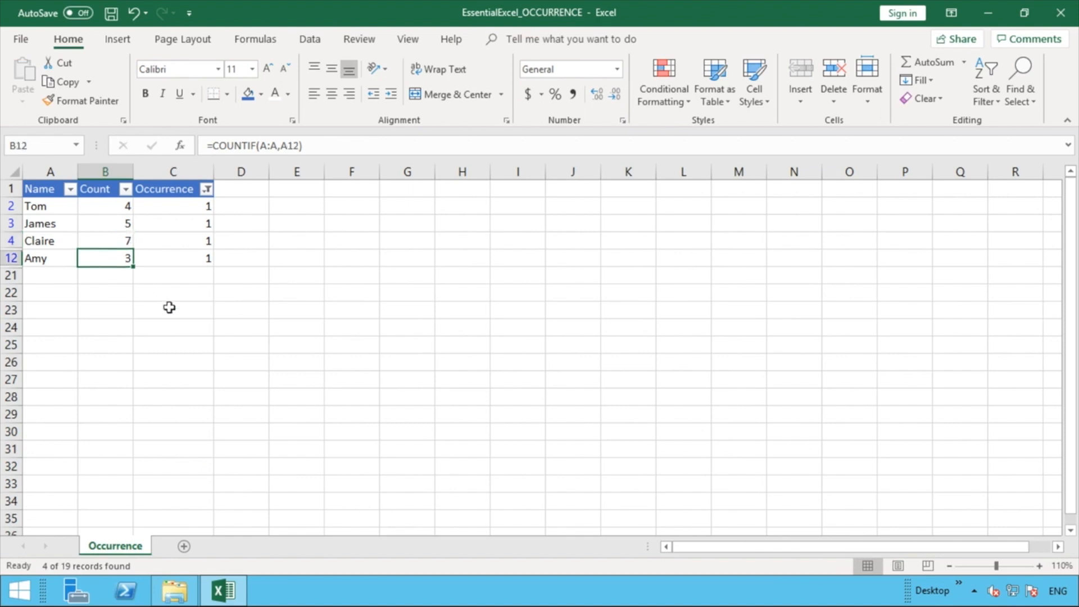
pyautogui.click(313, 277)
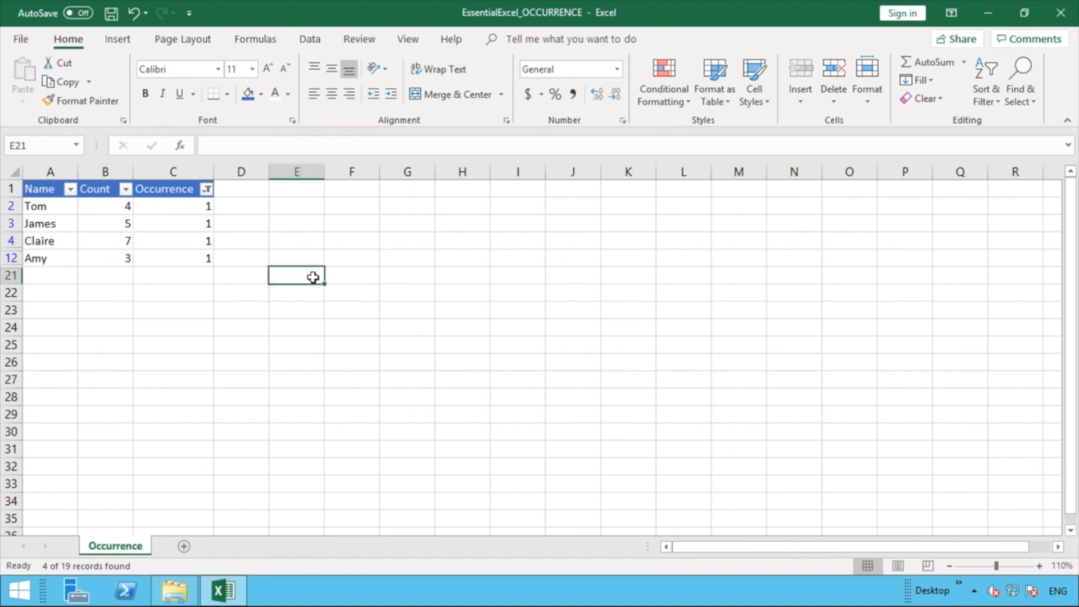